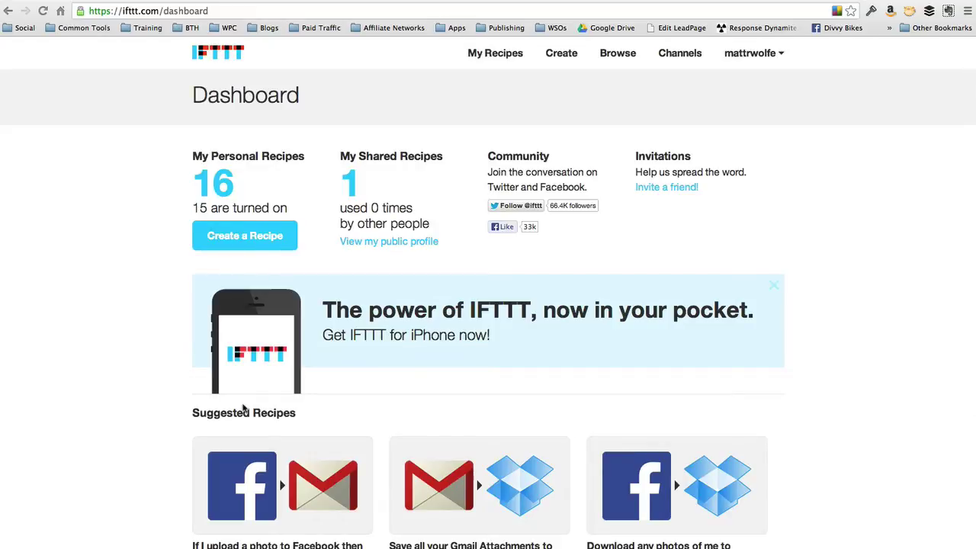
- Scroll the dashboard's list of 16 personal recipes down and back up
{"action": "scroll", "coordinate": [244, 410], "scroll_direction": "down", "scroll_amount": 6}
{"action": "scroll", "coordinate": [244, 412], "scroll_direction": "up", "scroll_amount": 6}
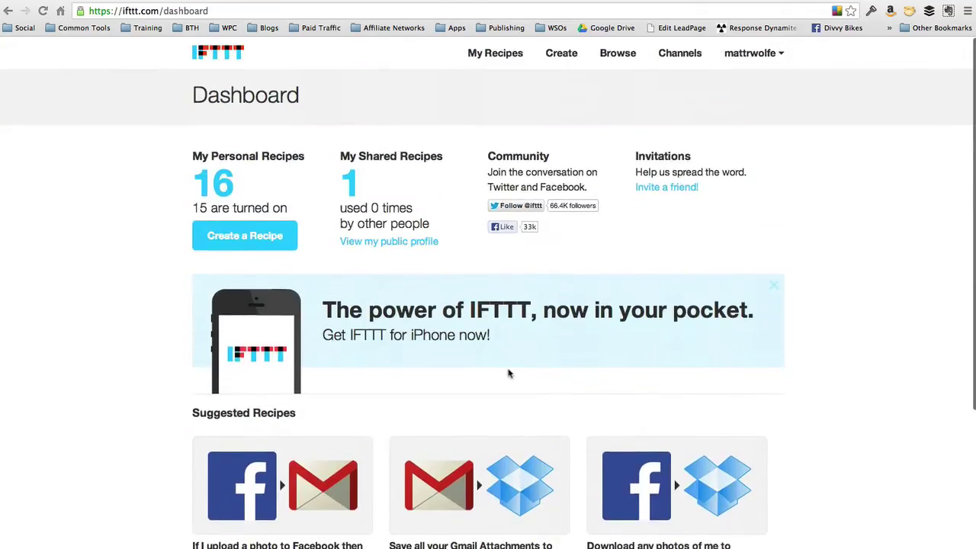
{"action": "scroll", "coordinate": [510, 374], "scroll_direction": "down", "scroll_amount": 5}
{"action": "scroll", "coordinate": [432, 542], "scroll_direction": "up", "scroll_amount": 5}
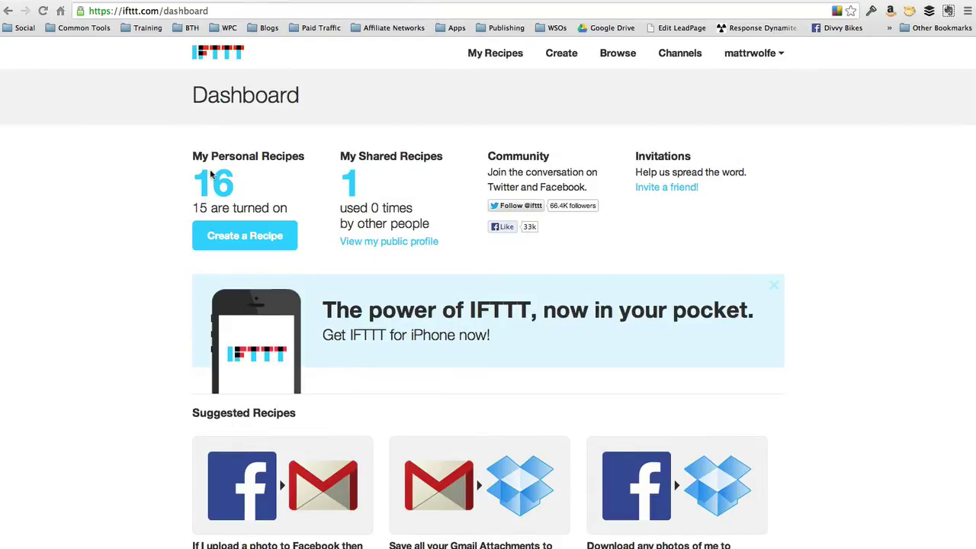
{"action": "left_click", "coordinate": [508, 55]}
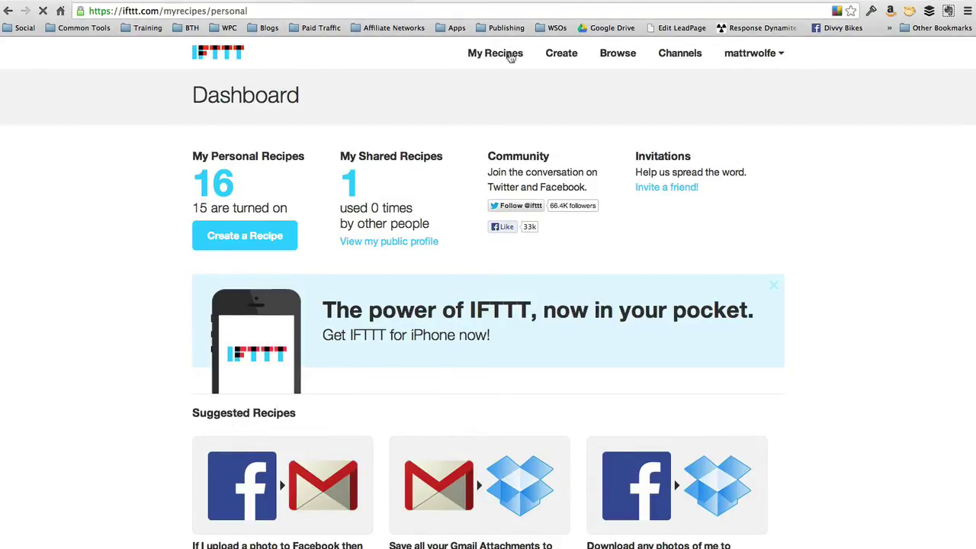
{"action": "scroll", "coordinate": [508, 58], "scroll_direction": "down", "scroll_amount": 2}
{"action": "scroll", "coordinate": [504, 58], "scroll_direction": "up", "scroll_amount": 2}
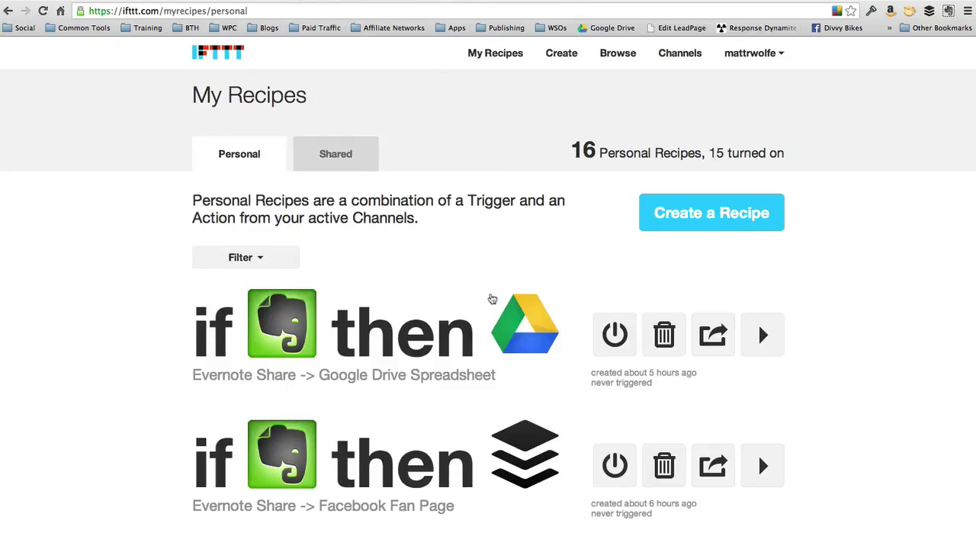
{"action": "scroll", "coordinate": [492, 298], "scroll_direction": "down", "scroll_amount": 15}
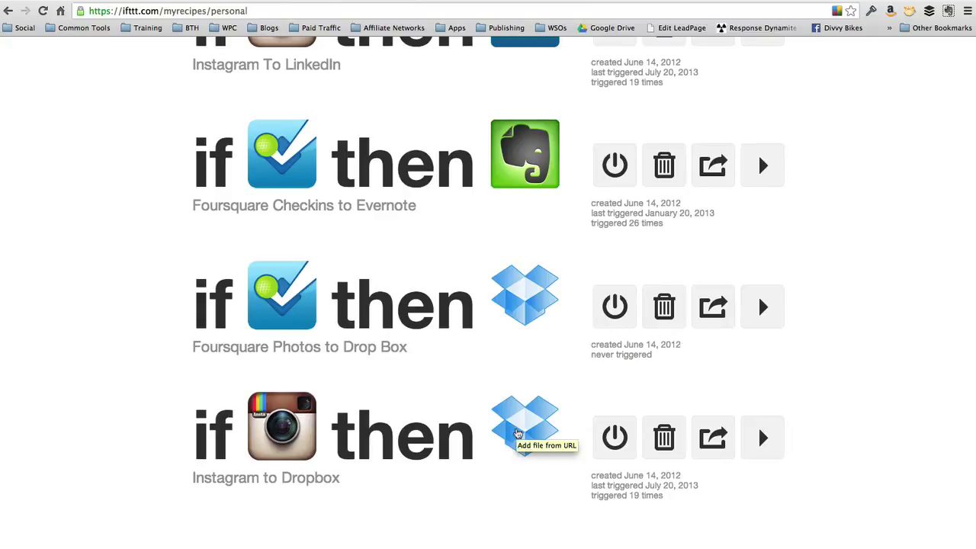
{"action": "scroll", "coordinate": [229, 405], "scroll_direction": "up", "scroll_amount": 1}
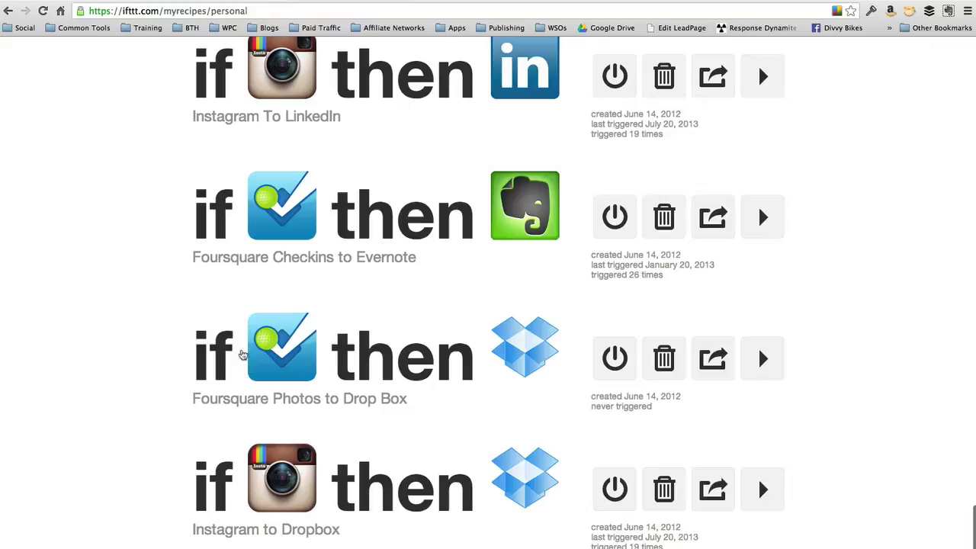
{"action": "scroll", "coordinate": [592, 392], "scroll_direction": "up", "scroll_amount": 4}
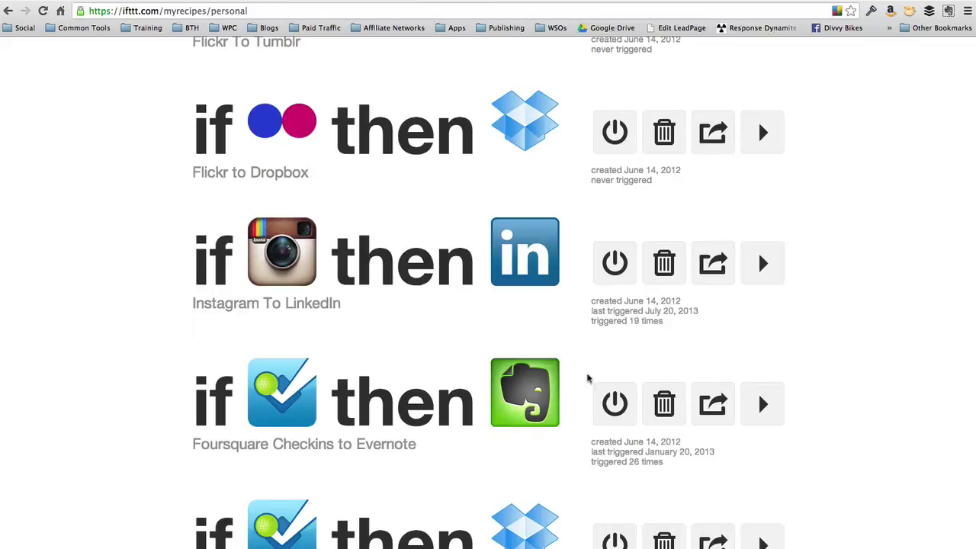
{"action": "scroll", "coordinate": [543, 377], "scroll_direction": "up", "scroll_amount": 2}
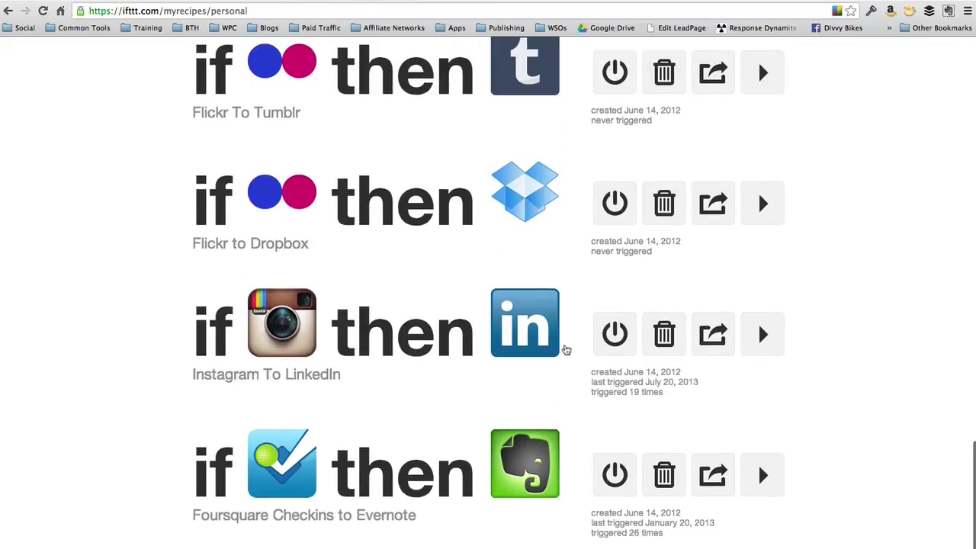
{"action": "scroll", "coordinate": [542, 335], "scroll_direction": "up", "scroll_amount": 4}
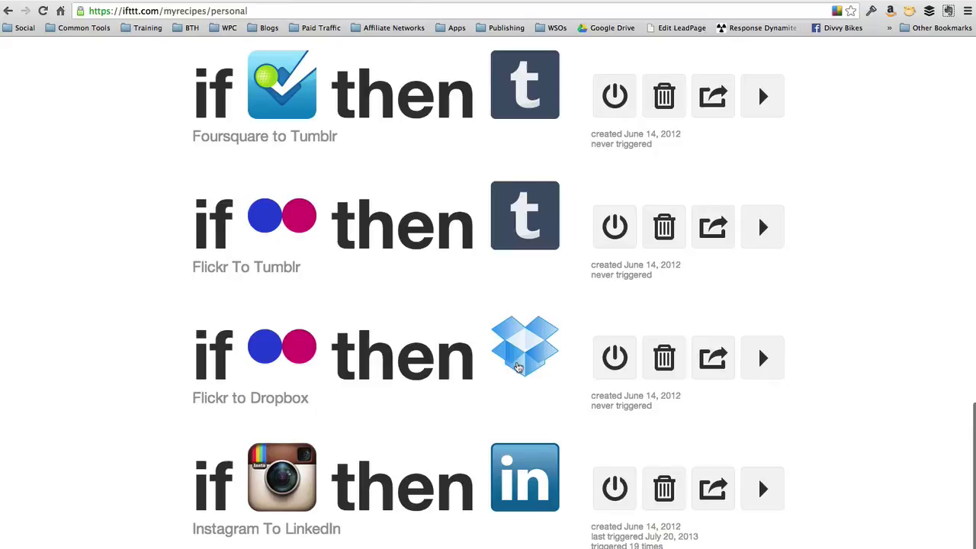
{"action": "scroll", "coordinate": [517, 367], "scroll_direction": "up", "scroll_amount": 4}
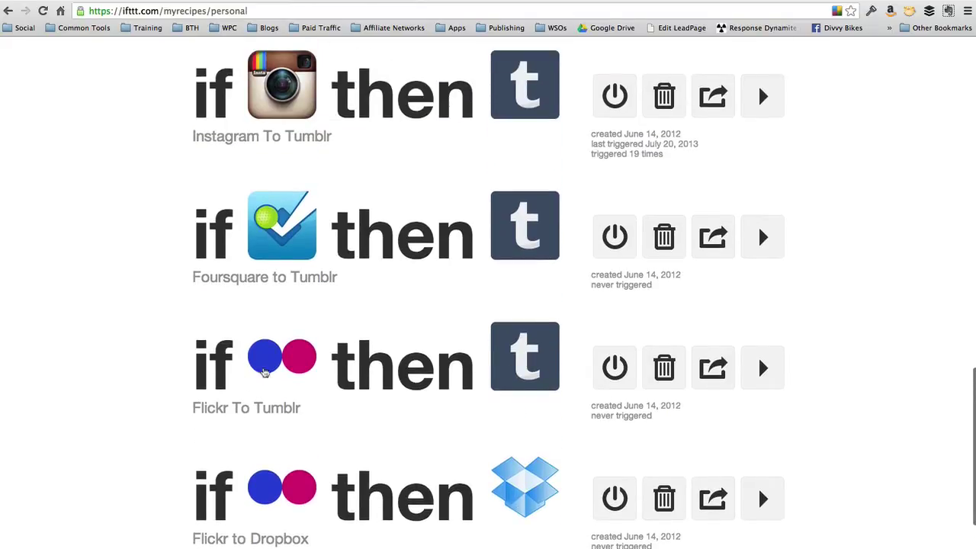
{"action": "scroll", "coordinate": [632, 390], "scroll_direction": "up", "scroll_amount": 3}
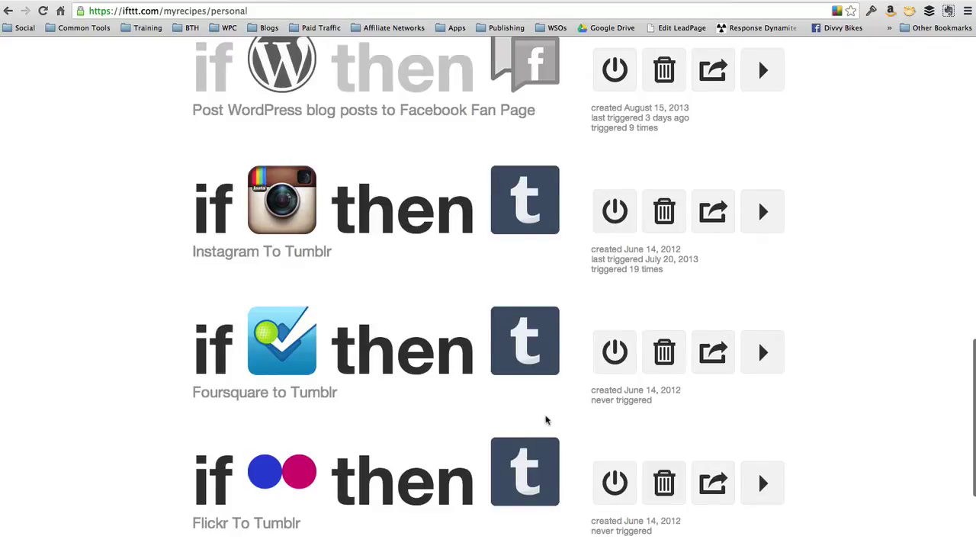
{"action": "scroll", "coordinate": [458, 412], "scroll_direction": "up", "scroll_amount": 4}
{"action": "scroll", "coordinate": [597, 374], "scroll_direction": "up", "scroll_amount": 6}
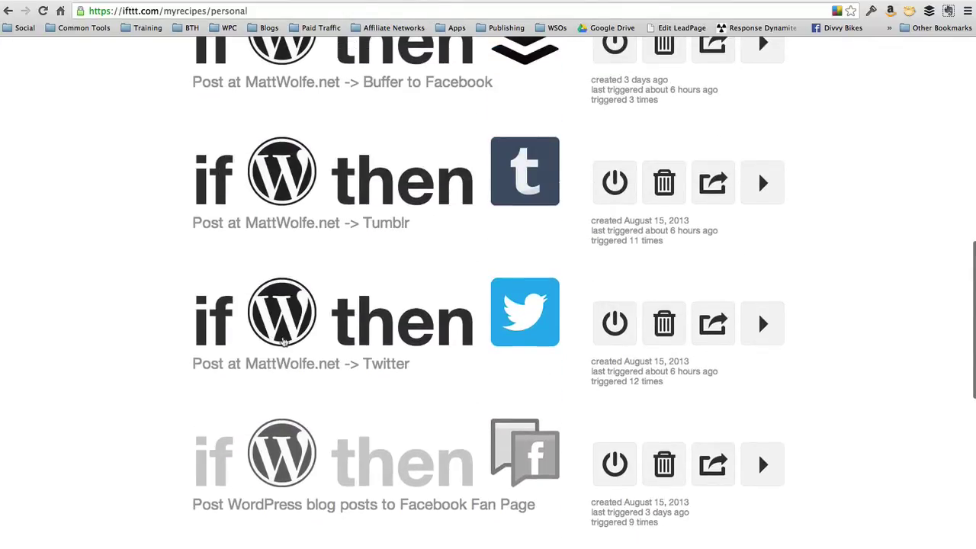
{"action": "scroll", "coordinate": [555, 331], "scroll_direction": "up", "scroll_amount": 3}
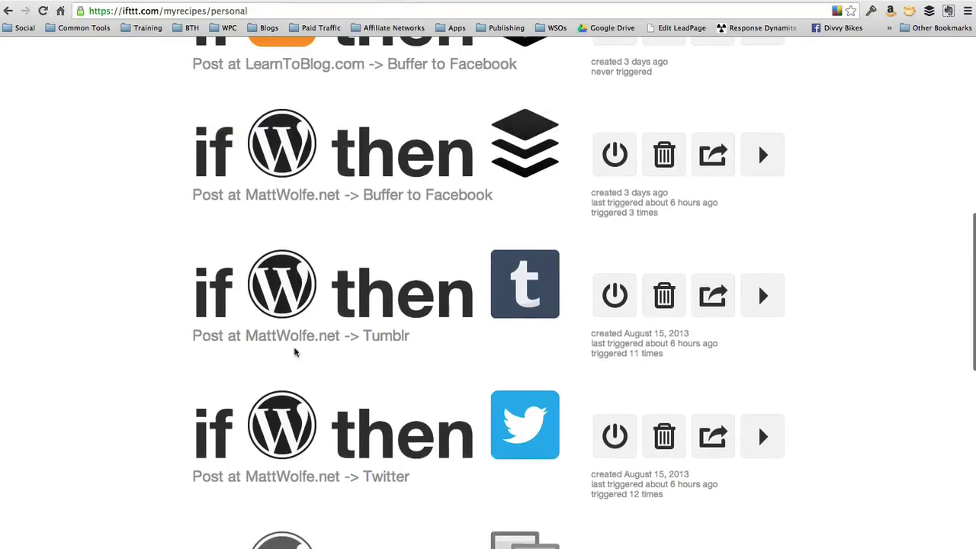
{"action": "scroll", "coordinate": [576, 328], "scroll_direction": "up", "scroll_amount": 4}
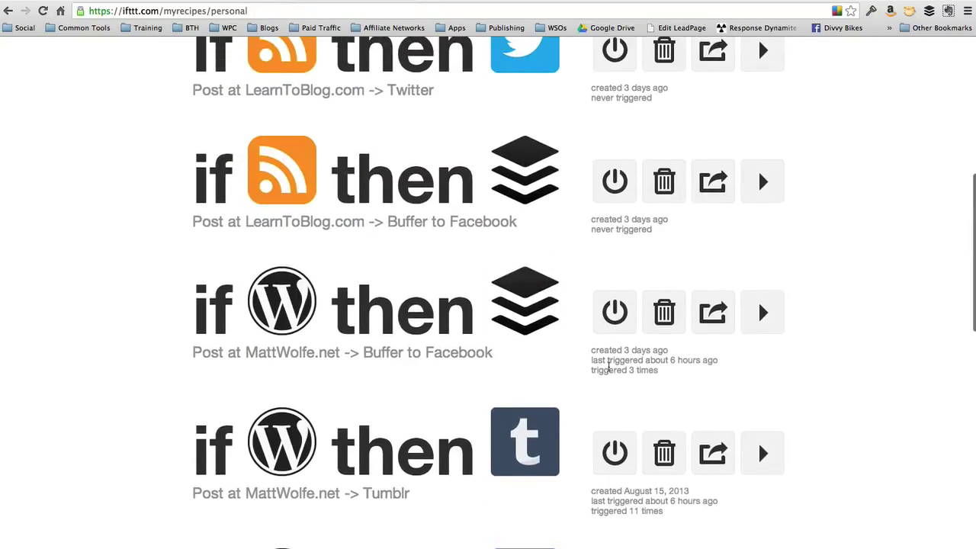
{"action": "scroll", "coordinate": [609, 368], "scroll_direction": "up", "scroll_amount": 5}
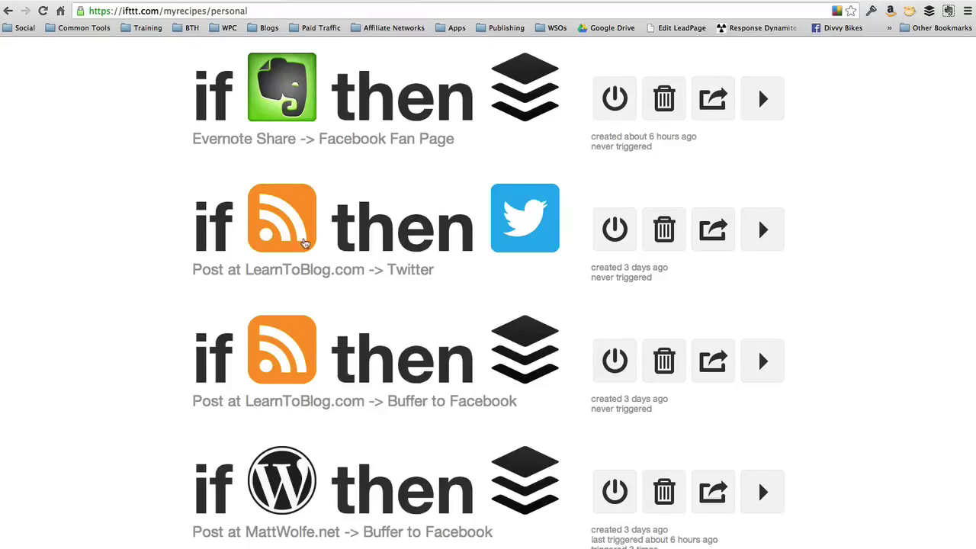
{"action": "scroll", "coordinate": [304, 243], "scroll_direction": "up", "scroll_amount": 9}
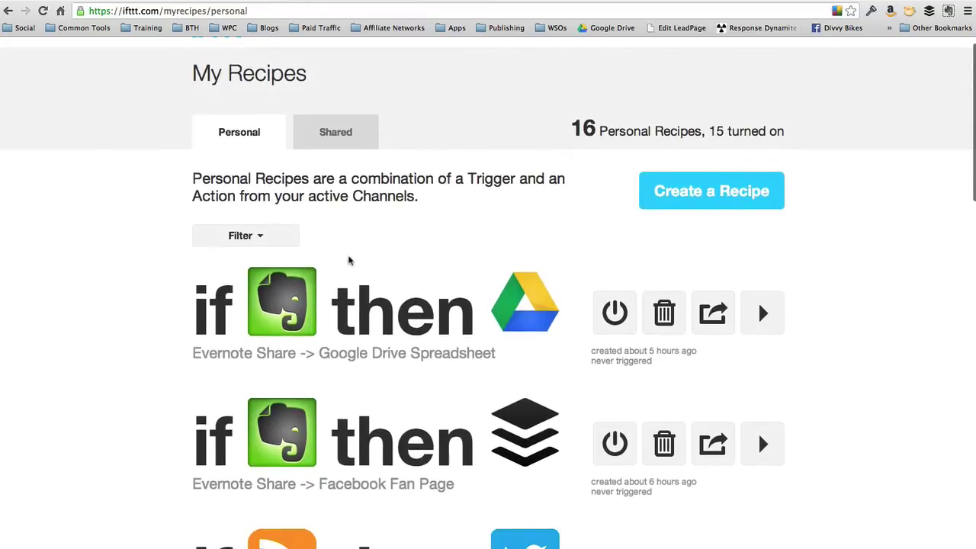
{"action": "scroll", "coordinate": [349, 262], "scroll_direction": "up", "scroll_amount": 2}
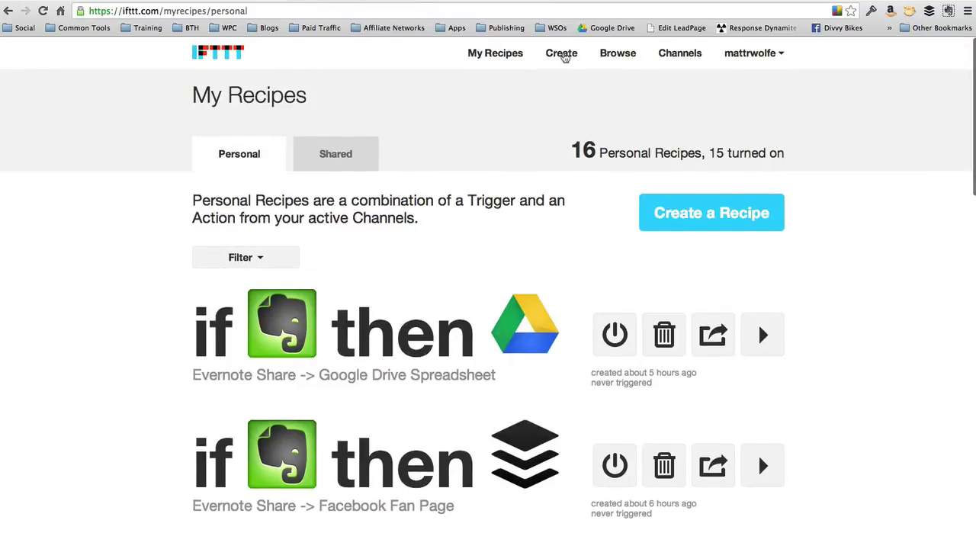
- Create a new recipe whose trigger is WordPress 'Any new post'
{"action": "left_click", "coordinate": [562, 55]}
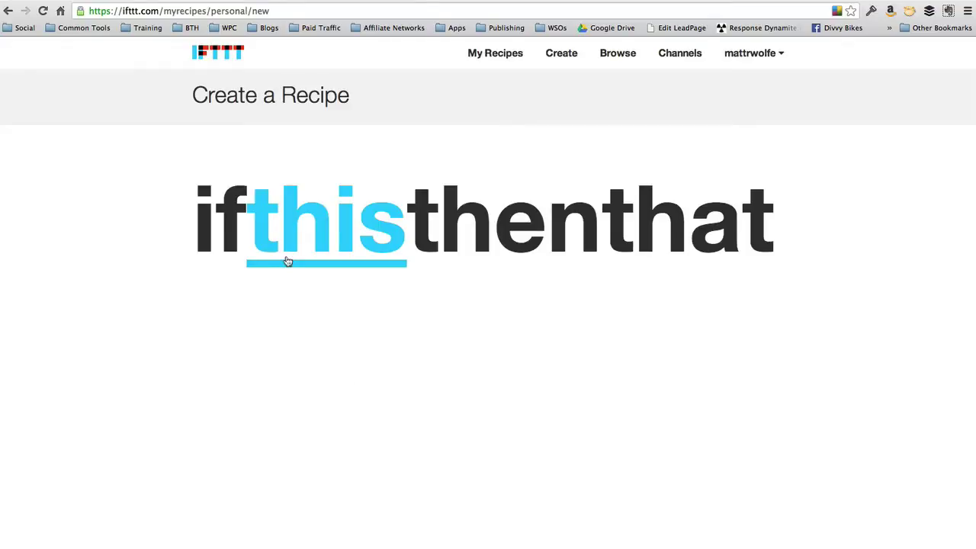
{"action": "left_click", "coordinate": [386, 254]}
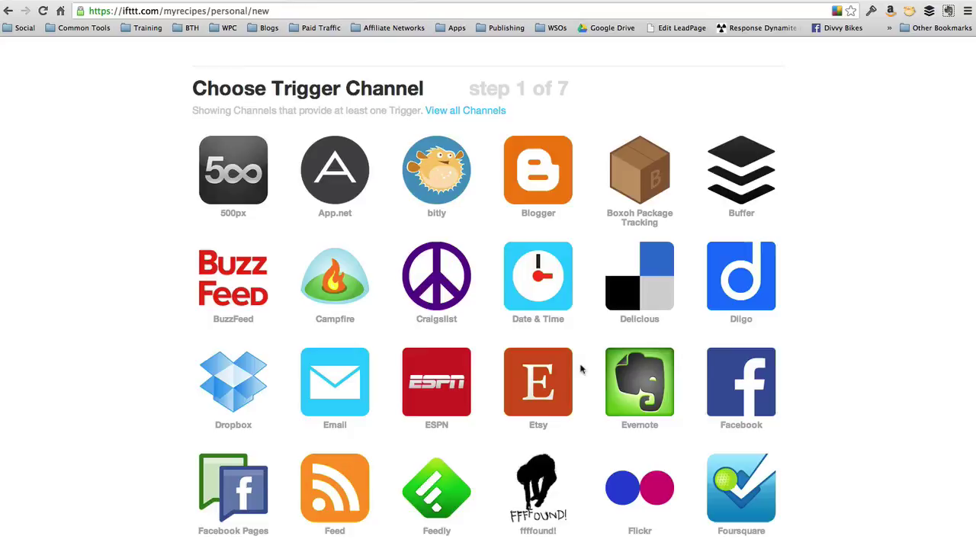
{"action": "scroll", "coordinate": [580, 369], "scroll_direction": "down", "scroll_amount": 10}
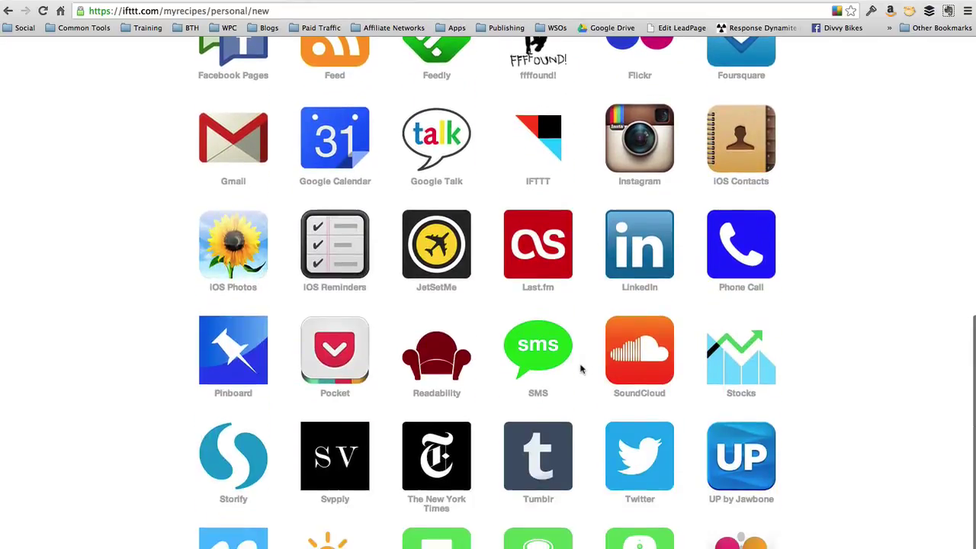
{"action": "scroll", "coordinate": [580, 369], "scroll_direction": "down", "scroll_amount": 4}
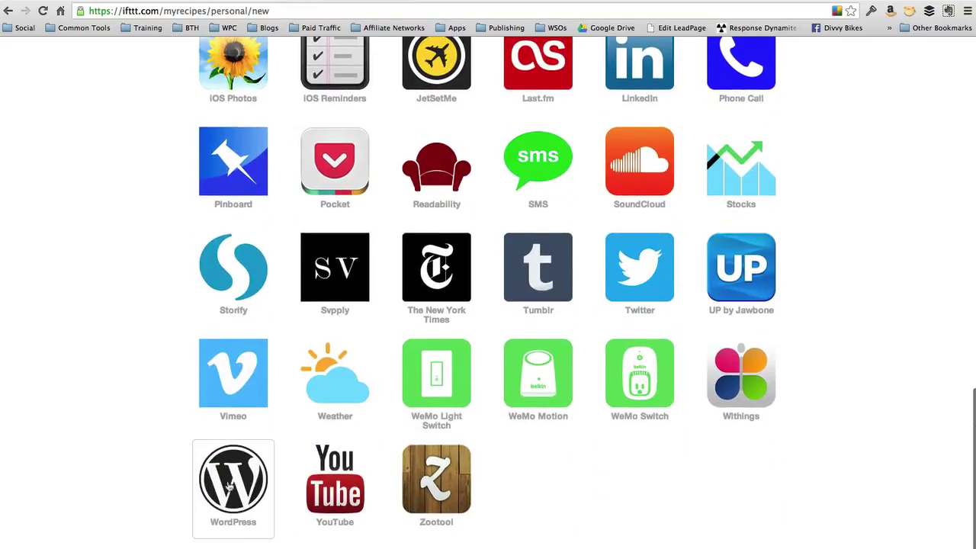
{"action": "left_click", "coordinate": [229, 485]}
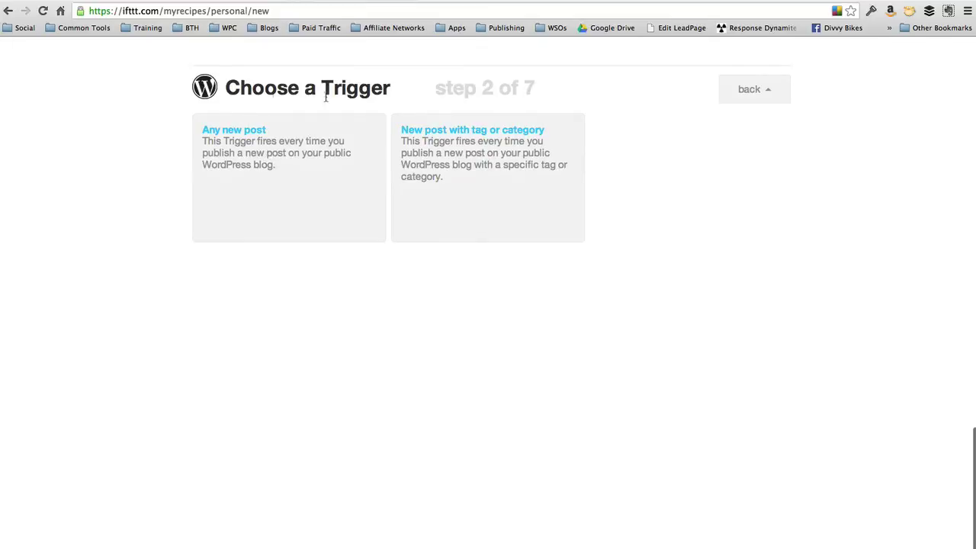
{"action": "left_click", "coordinate": [258, 136]}
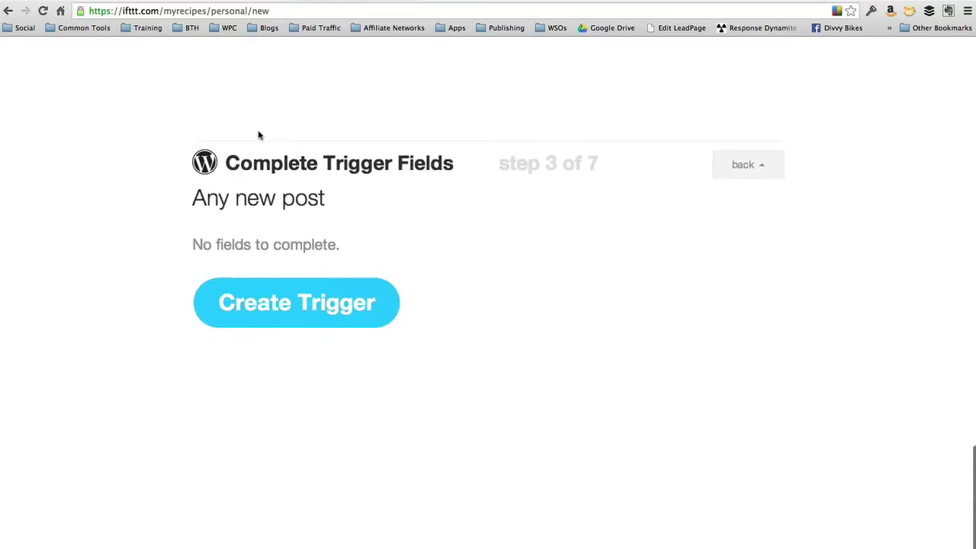
{"action": "left_click", "coordinate": [312, 250]}
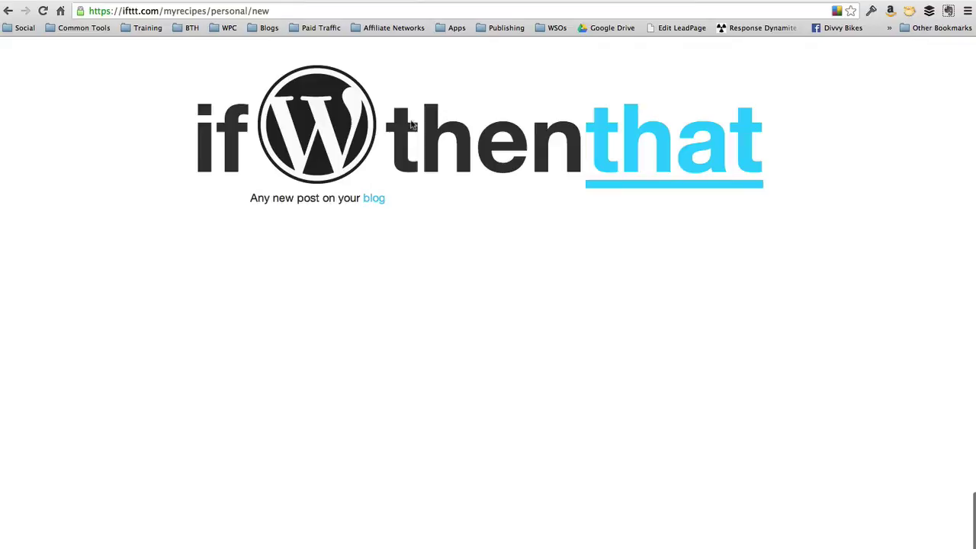
{"action": "left_click", "coordinate": [669, 171]}
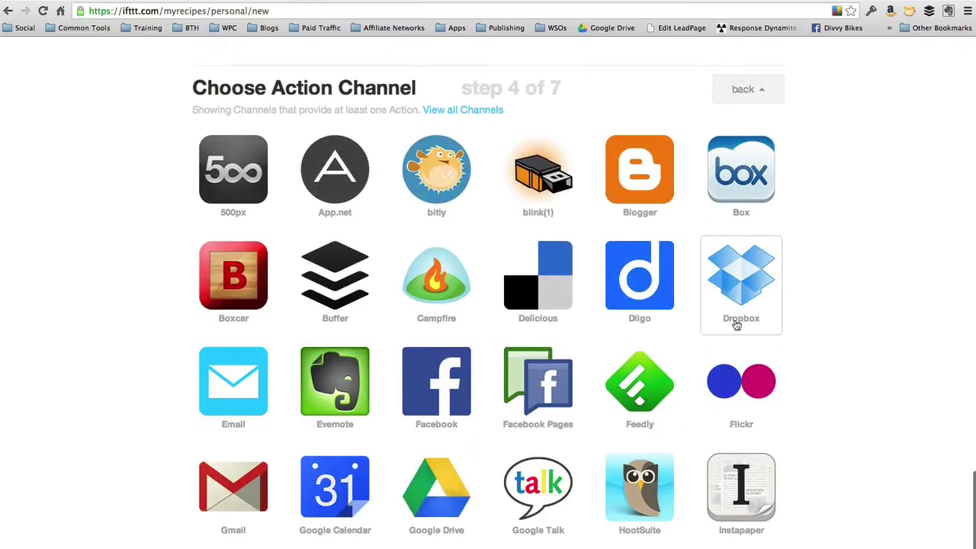
- Choose Facebook's 'Create a link post' as the recipe's action
{"action": "scroll", "coordinate": [736, 327], "scroll_direction": "down", "scroll_amount": 3}
{"action": "left_click", "coordinate": [458, 307]}
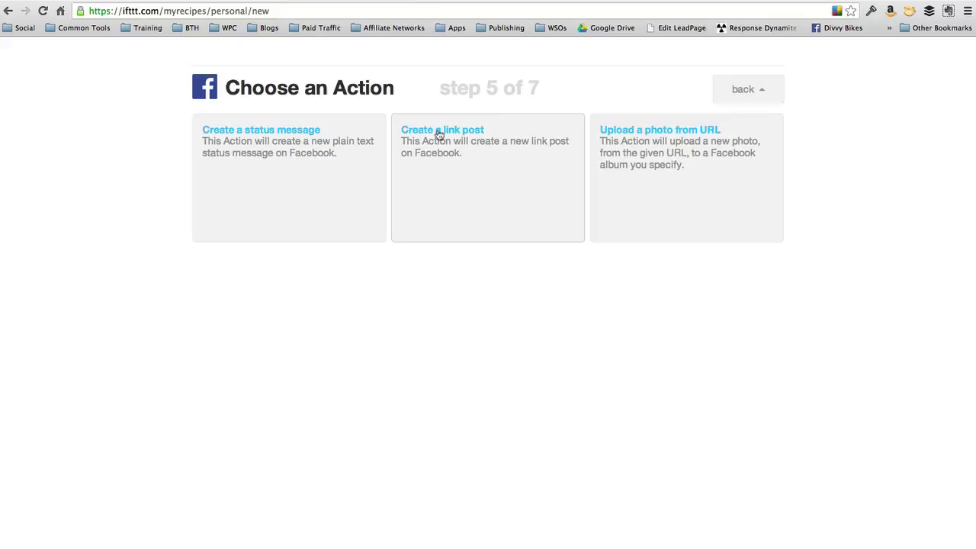
{"action": "left_click", "coordinate": [440, 135]}
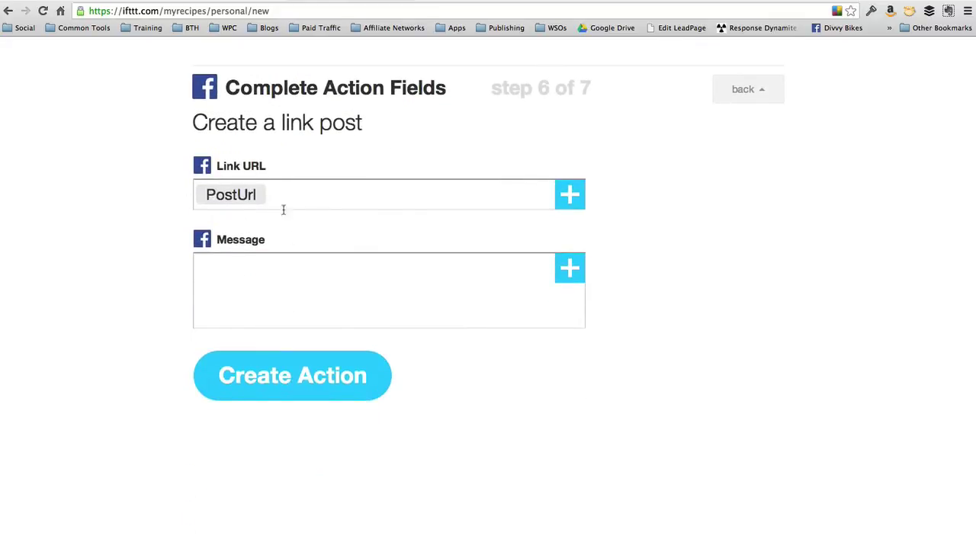
- Enter the message 'Check out my newest blog post' and create the action
{"action": "left_click", "coordinate": [357, 273]}
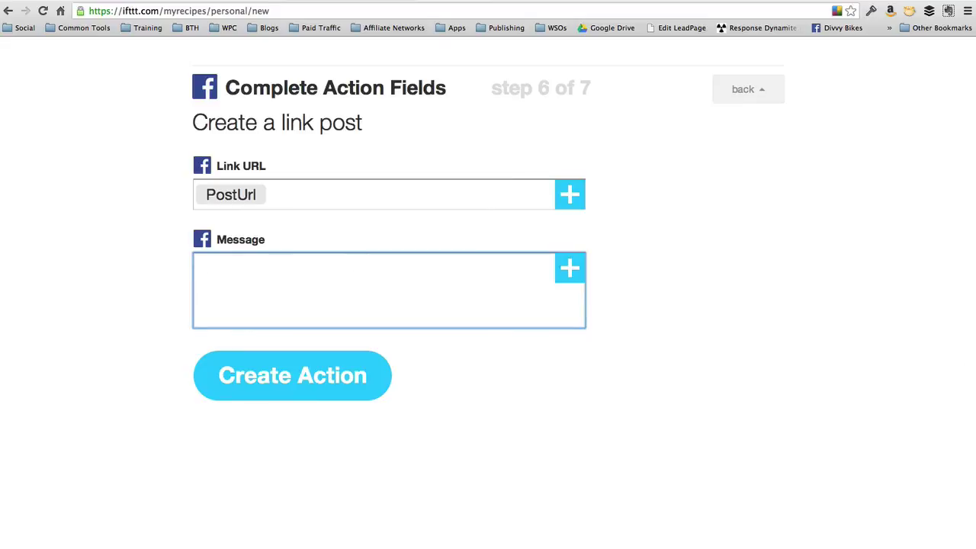
{"action": "type", "text": "Check out my ne"}
{"action": "key", "text": "BackSpace"}
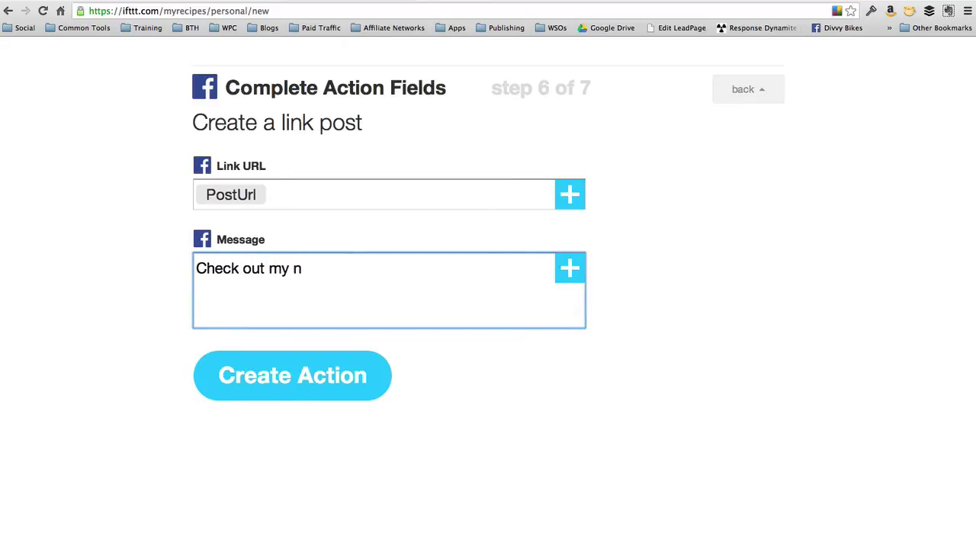
{"action": "type", "text": "ewst"}
{"action": "key", "text": "BackSpace"}
{"action": "key", "text": "BackSpace"}
{"action": "type", "text": "est blog post"}
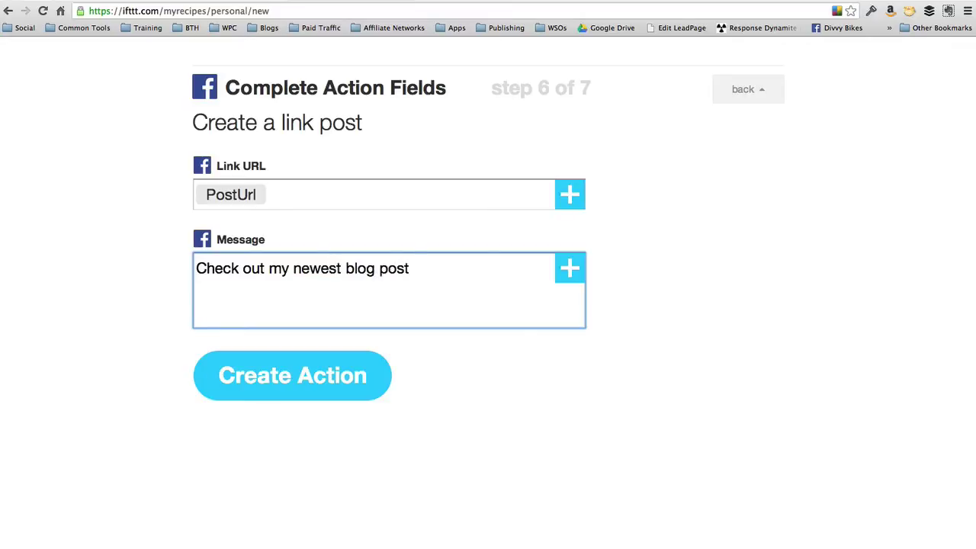
{"action": "left_click", "coordinate": [318, 374]}
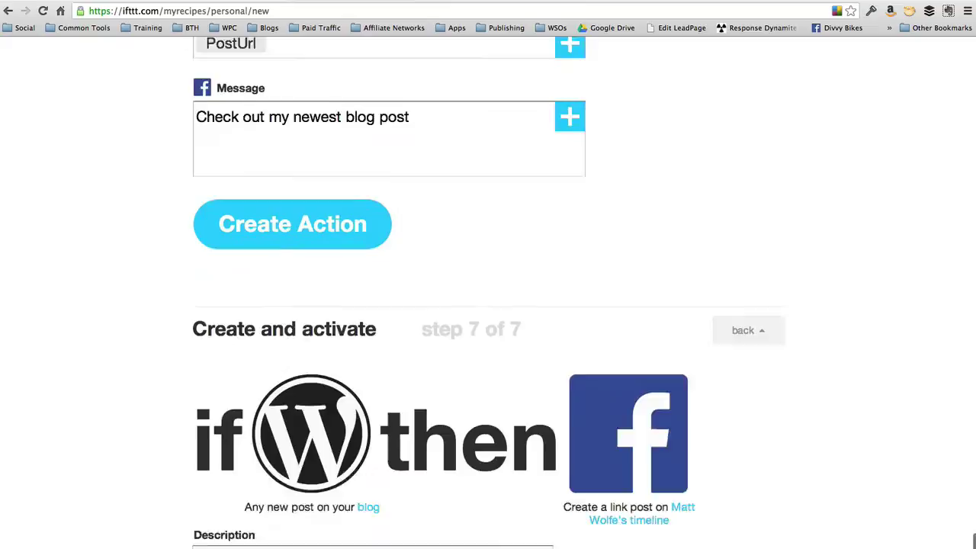
- Create the WordPress-to-Facebook recipe as 'Post to Facebook with new blog posts', then delete it
{"action": "left_click", "coordinate": [378, 325]}
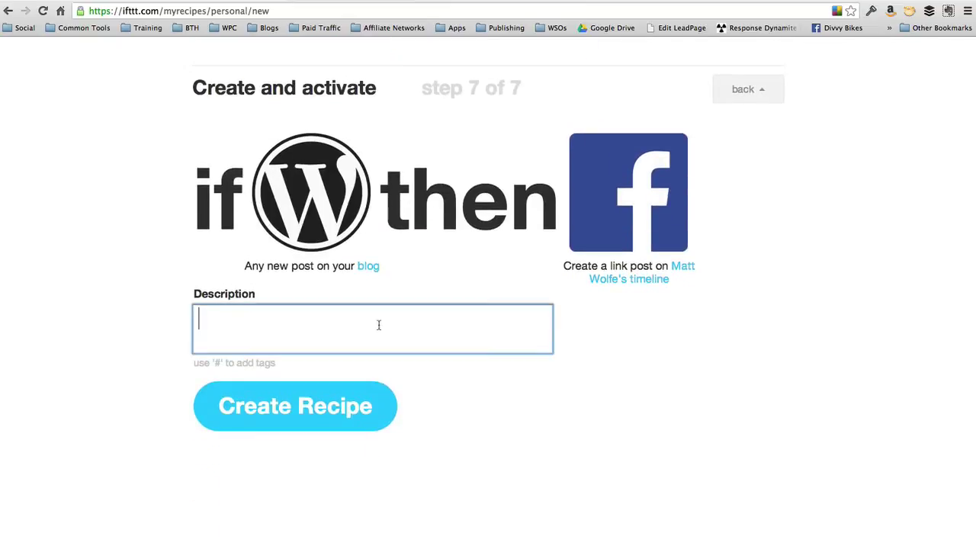
{"action": "type", "text": "Post to Wor"}
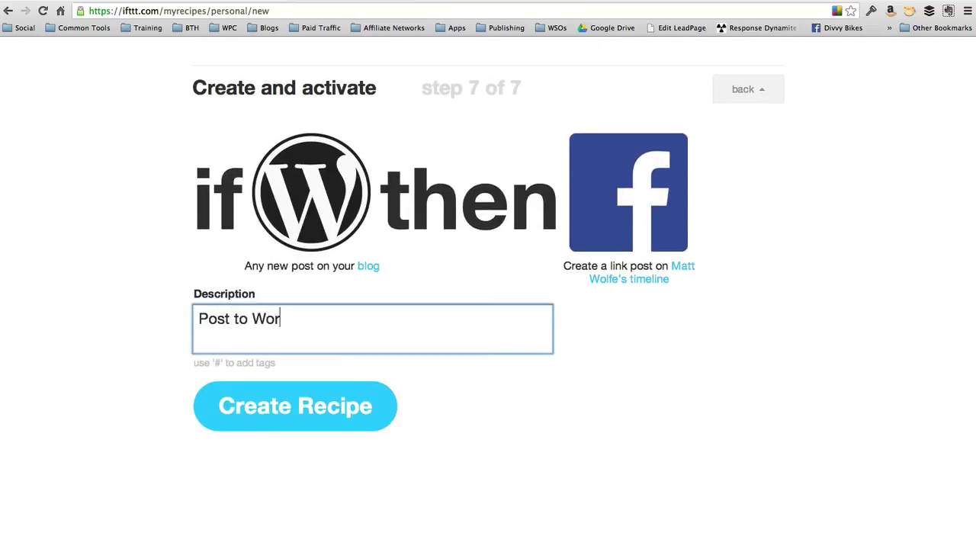
{"action": "type", "text": "d"}
{"action": "key", "text": "BackSpace"}
{"action": "key", "text": "BackSpace"}
{"action": "key", "text": "BackSpace"}
{"action": "key", "text": "BackSpace"}
{"action": "type", "text": "Facebook with new b"}
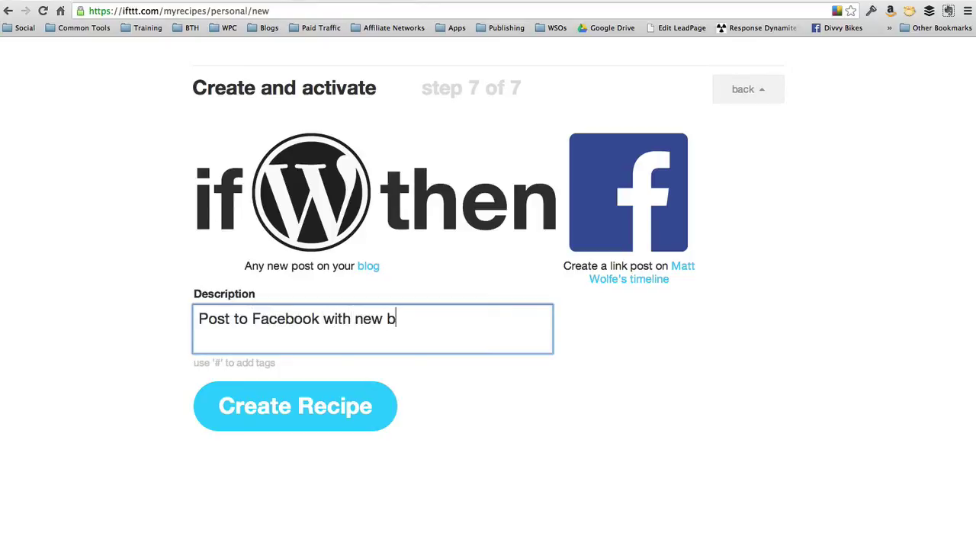
{"action": "type", "text": "log posts"}
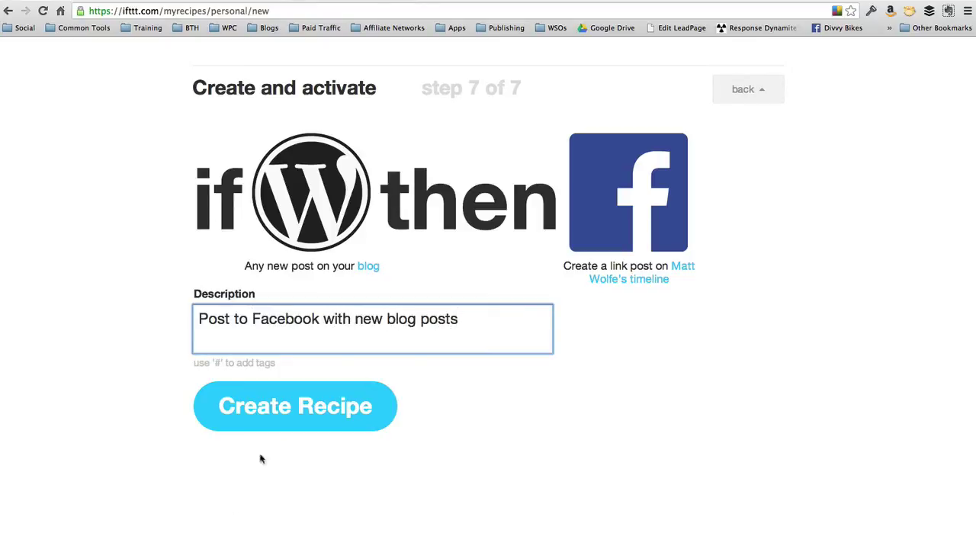
{"action": "left_click", "coordinate": [289, 415]}
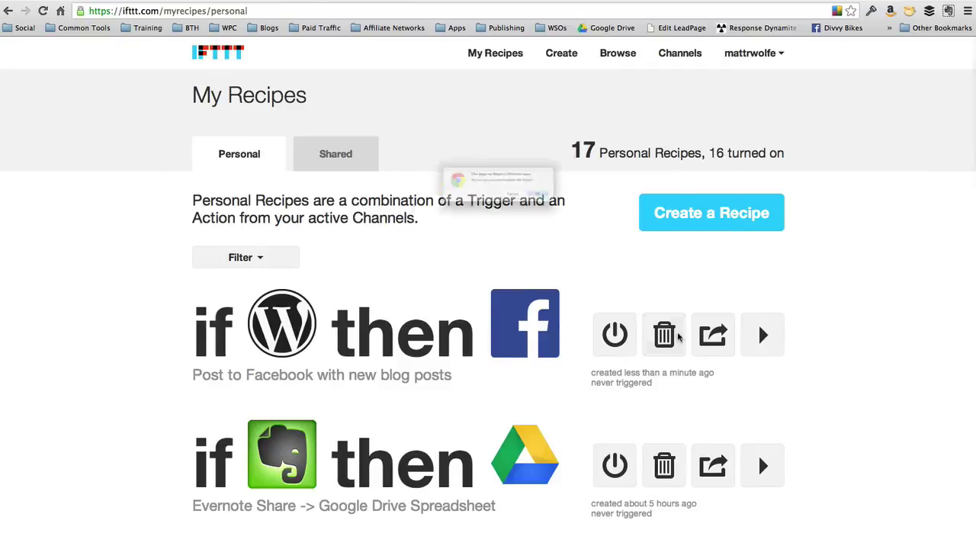
{"action": "left_click", "coordinate": [594, 213]}
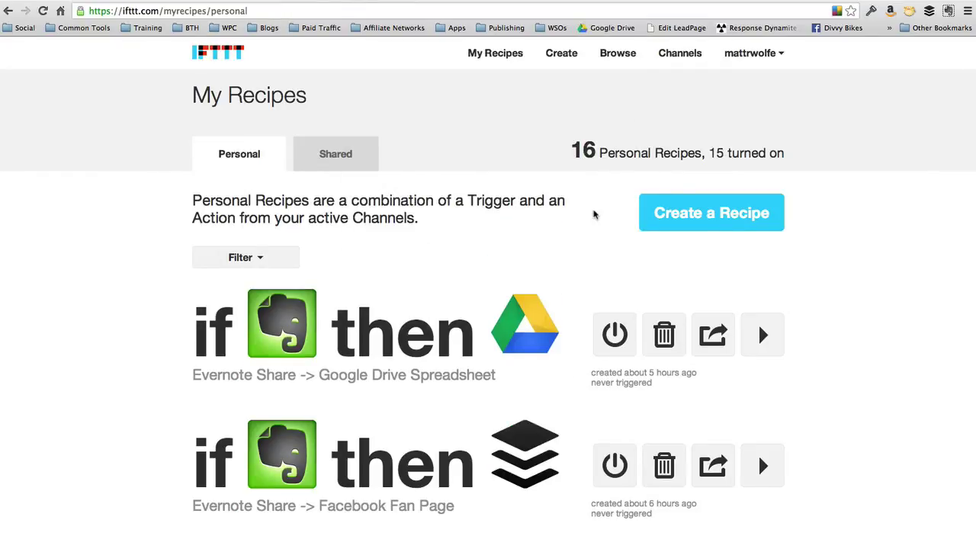
- Start a new recipe using the Feed channel's 'New feed item' trigger
{"action": "left_click", "coordinate": [711, 231]}
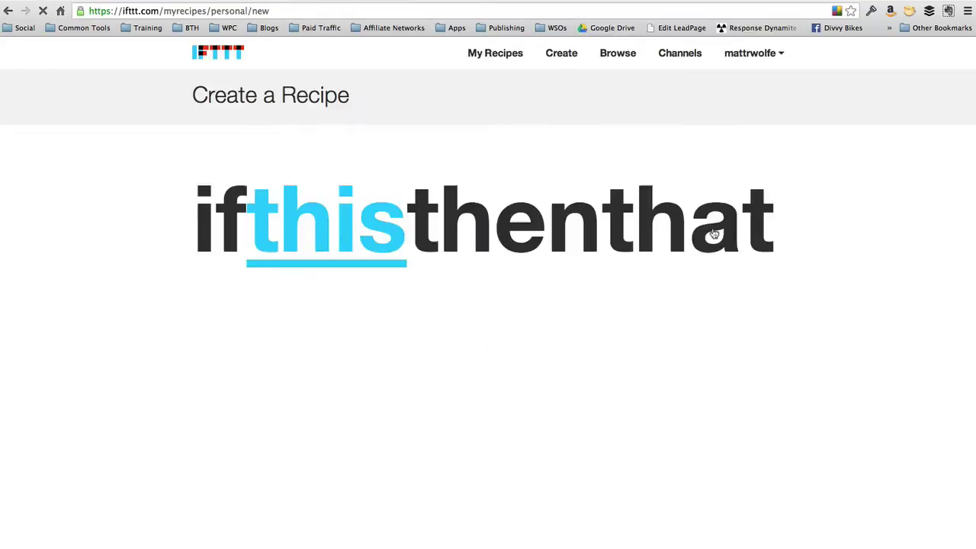
{"action": "left_click", "coordinate": [391, 246]}
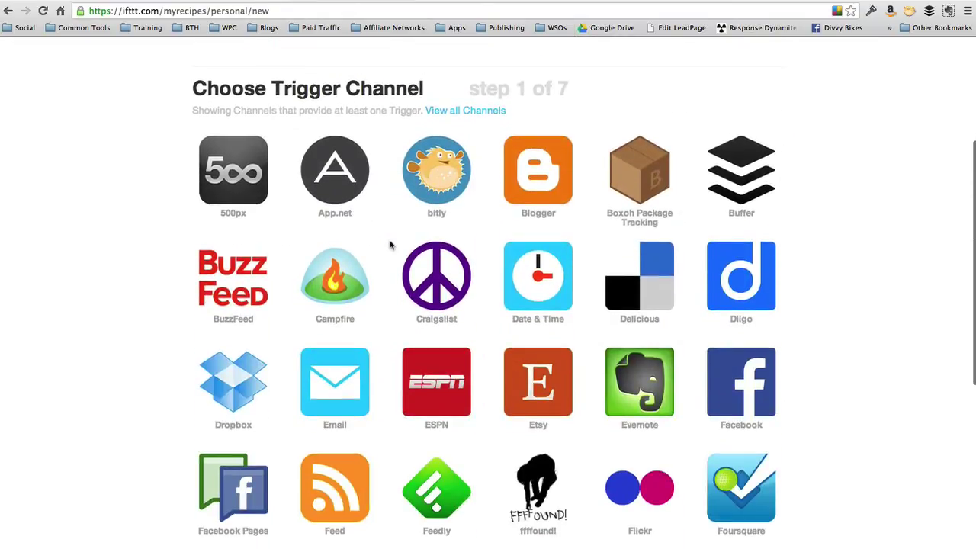
{"action": "scroll", "coordinate": [390, 245], "scroll_direction": "down", "scroll_amount": 3}
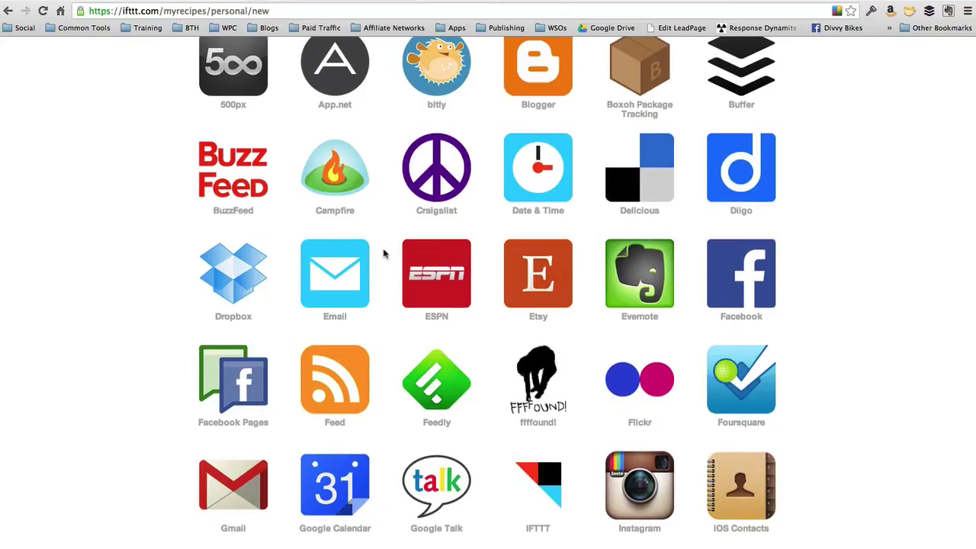
{"action": "left_click", "coordinate": [333, 403]}
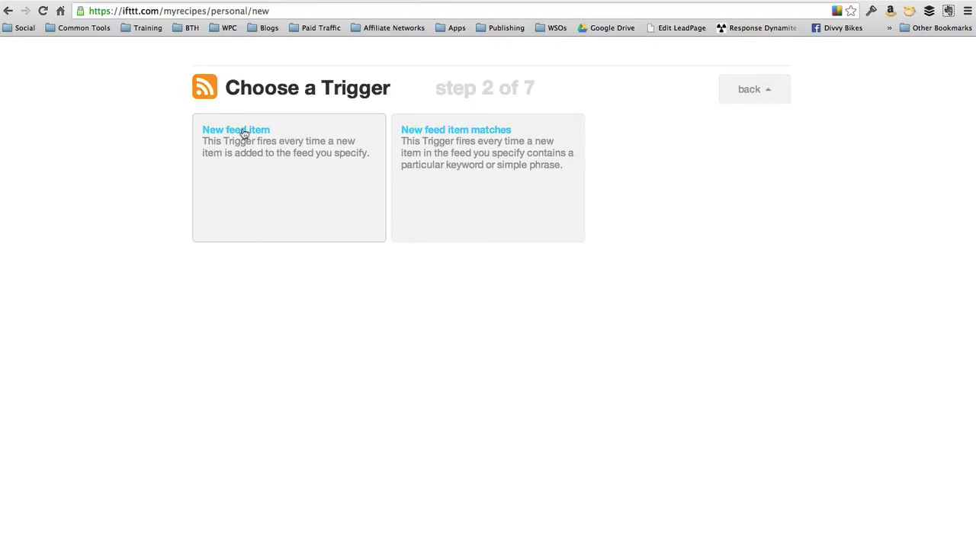
{"action": "left_click", "coordinate": [244, 132]}
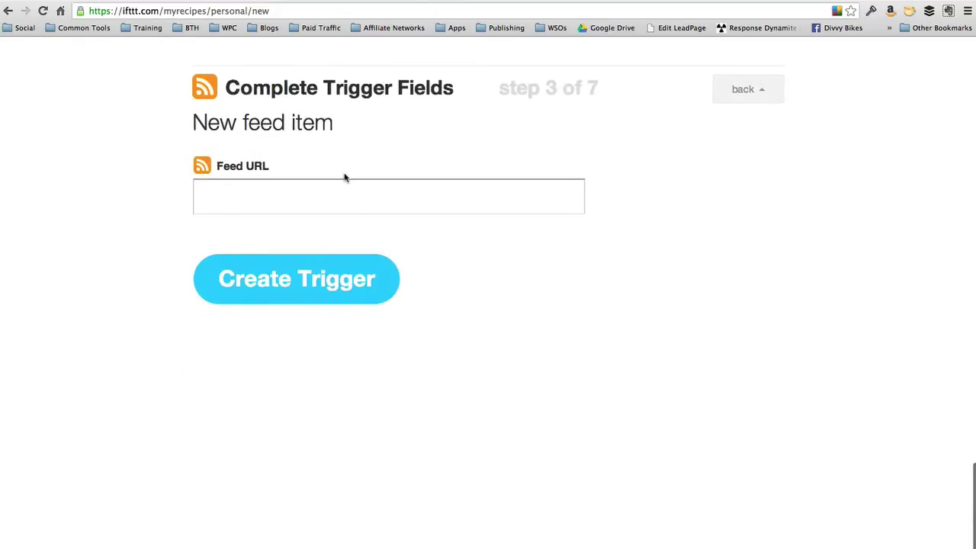
- Copy the blog's RSS link into the Feed URL field and create the trigger
{"action": "left_click", "coordinate": [60, 10]}
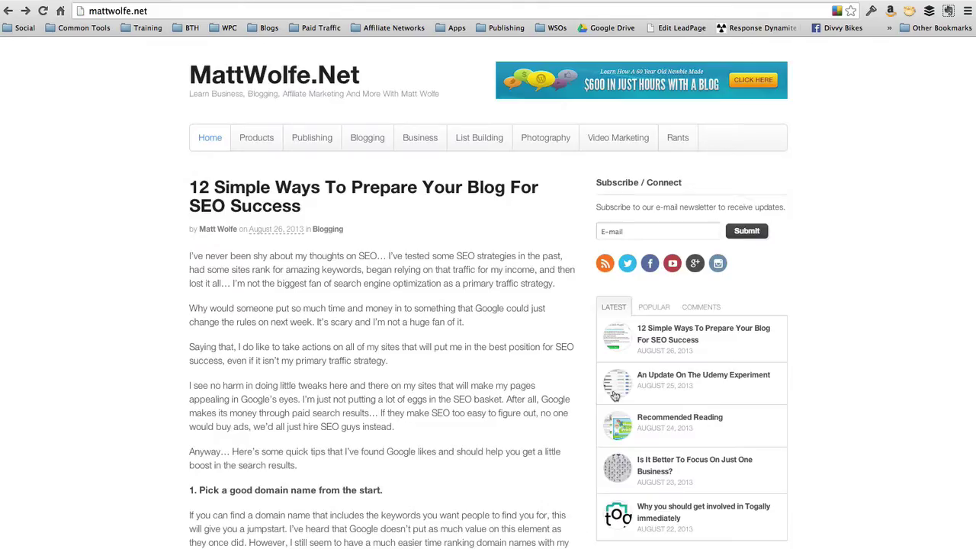
{"action": "right_click", "coordinate": [606, 266]}
{"action": "left_click", "coordinate": [649, 320]}
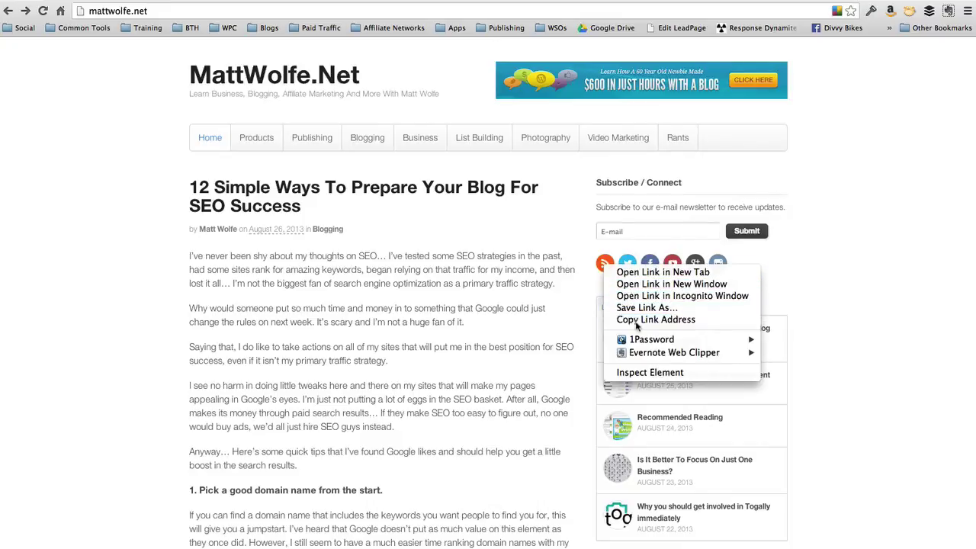
{"action": "key", "text": "super+bracketright"}
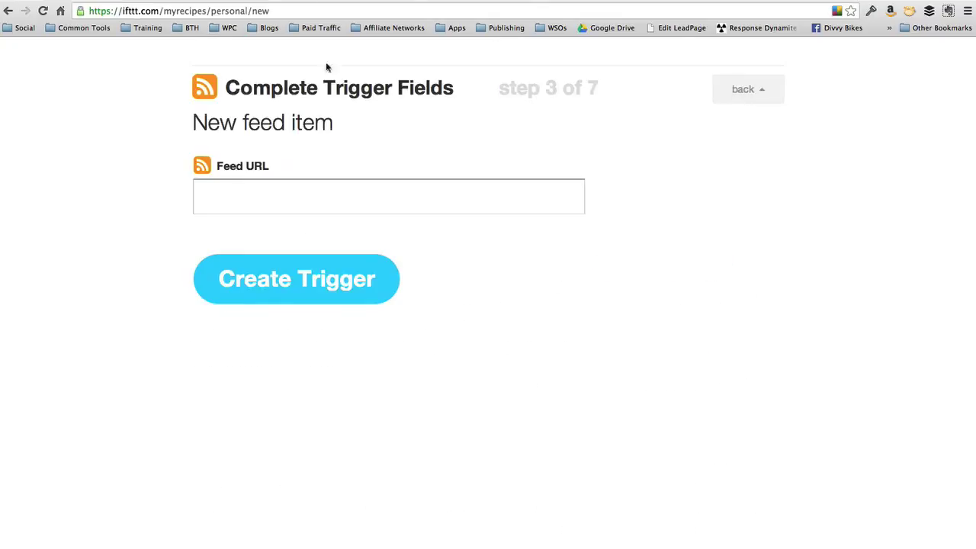
{"action": "right_click", "coordinate": [197, 193]}
{"action": "left_click", "coordinate": [279, 255]}
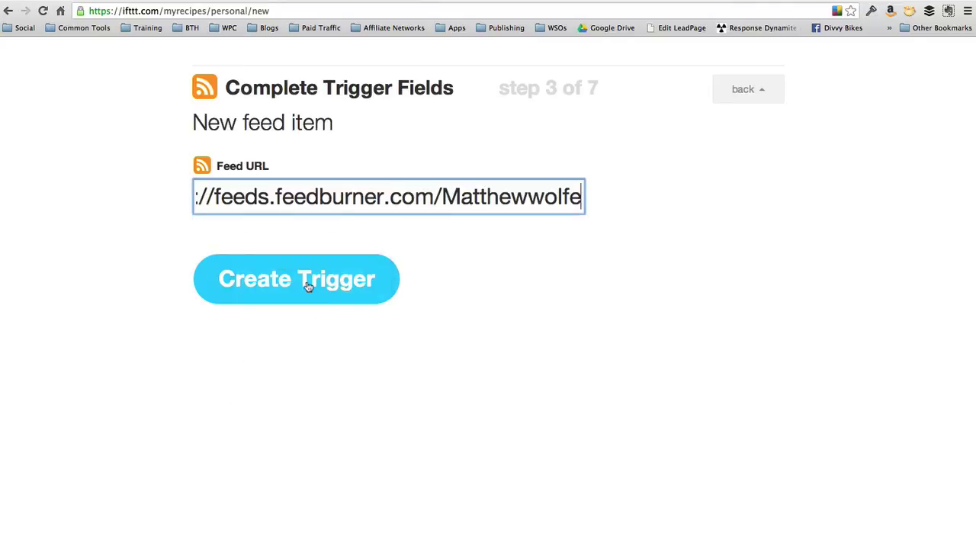
{"action": "left_click", "coordinate": [307, 284]}
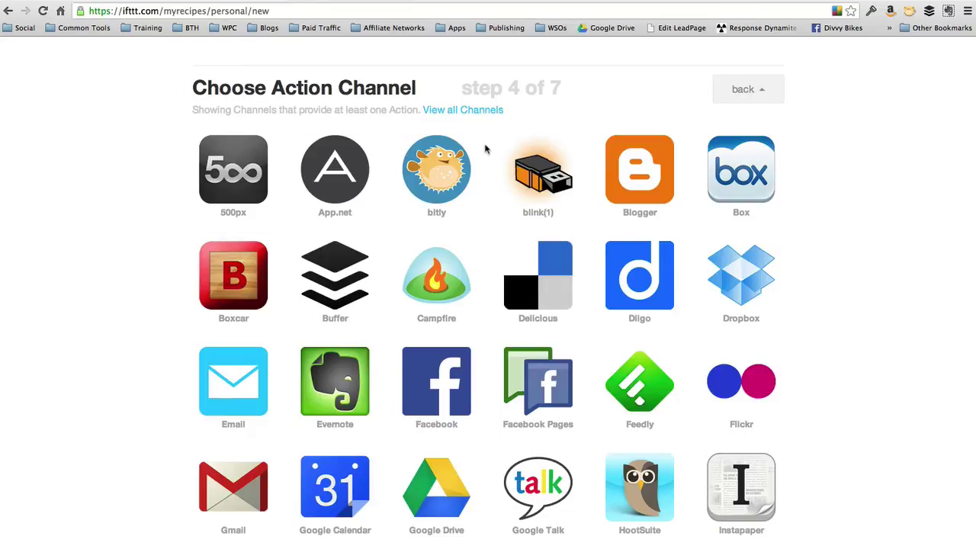
- Set the action to Tumblr's 'Create a link post'
{"action": "scroll", "coordinate": [485, 149], "scroll_direction": "down", "scroll_amount": 5}
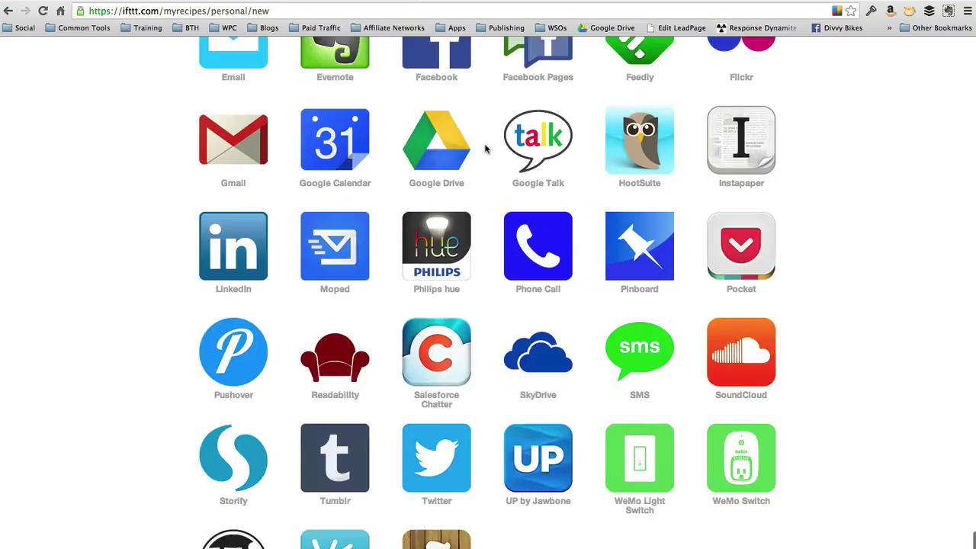
{"action": "left_click", "coordinate": [343, 452]}
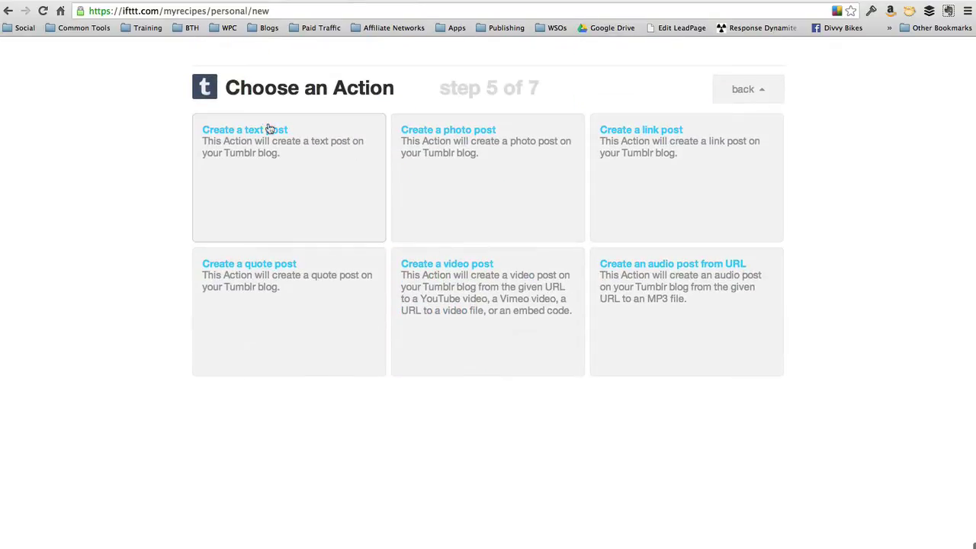
{"action": "left_click", "coordinate": [647, 136]}
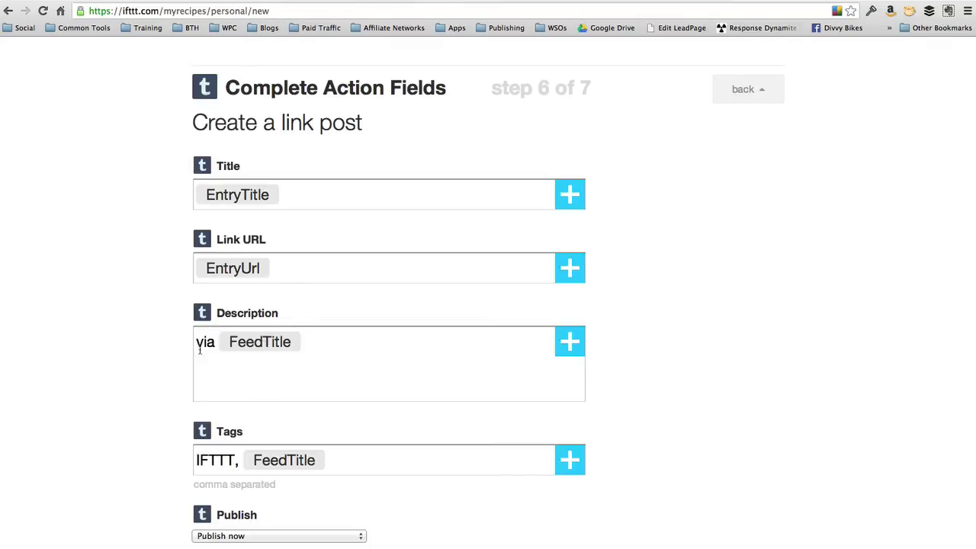
- Clear the existing text from the Tumblr post's Description box
{"action": "left_click", "coordinate": [367, 359]}
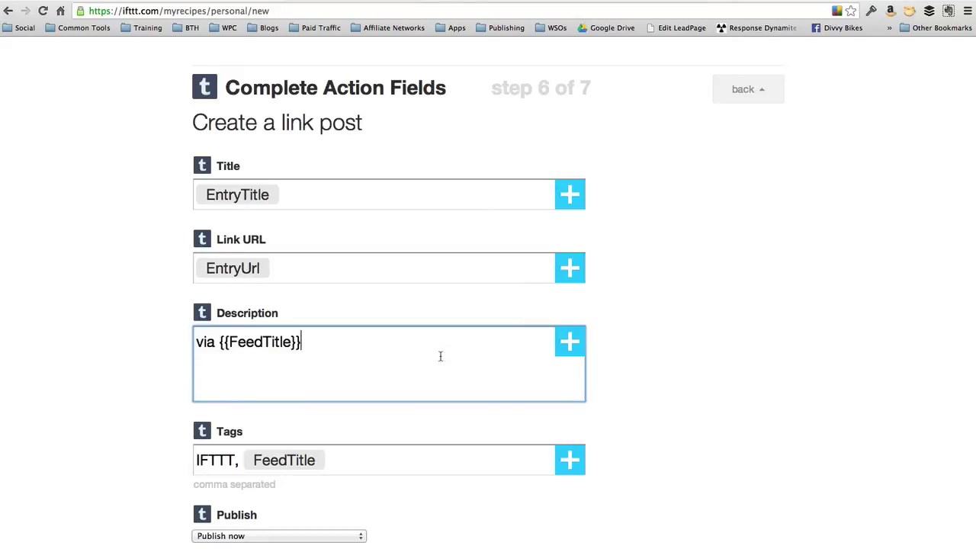
{"action": "left_click", "coordinate": [569, 349]}
{"action": "left_click", "coordinate": [399, 374]}
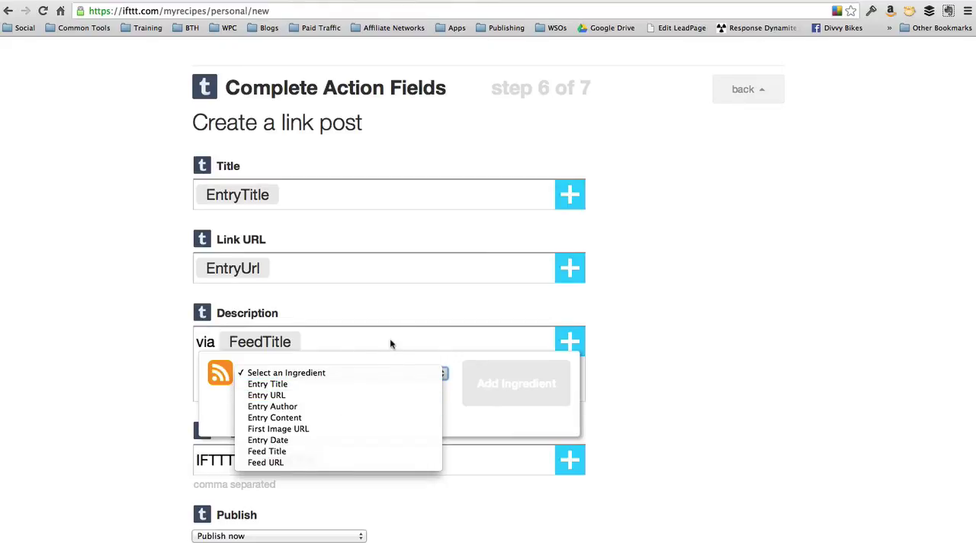
{"action": "left_click", "coordinate": [382, 354]}
{"action": "left_click", "coordinate": [383, 350]}
{"action": "left_click_drag", "start_coordinate": [383, 350], "coordinate": [140, 343]}
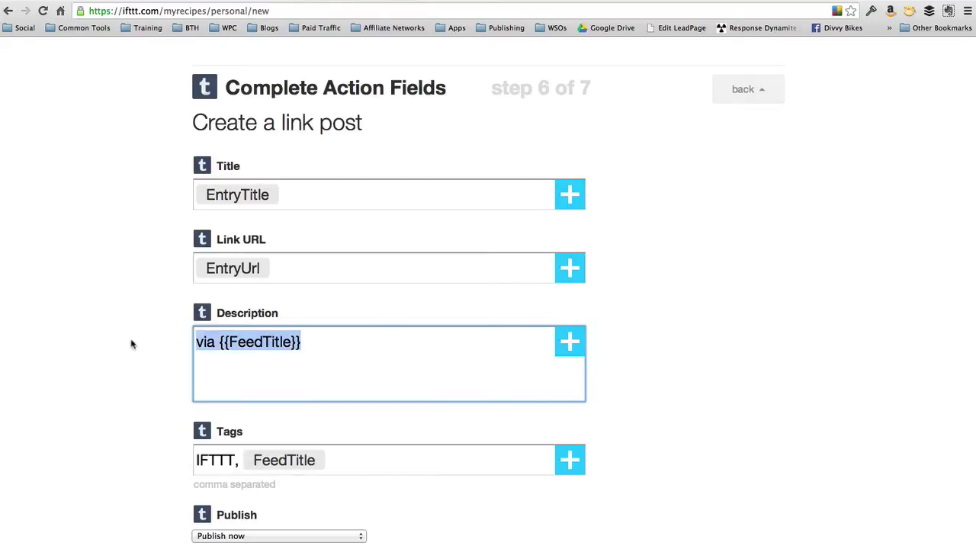
{"action": "key", "text": "BackSpace"}
- Insert the Entry Content ingredient as the description and keep Publish set to Publish now
{"action": "left_click", "coordinate": [567, 349]}
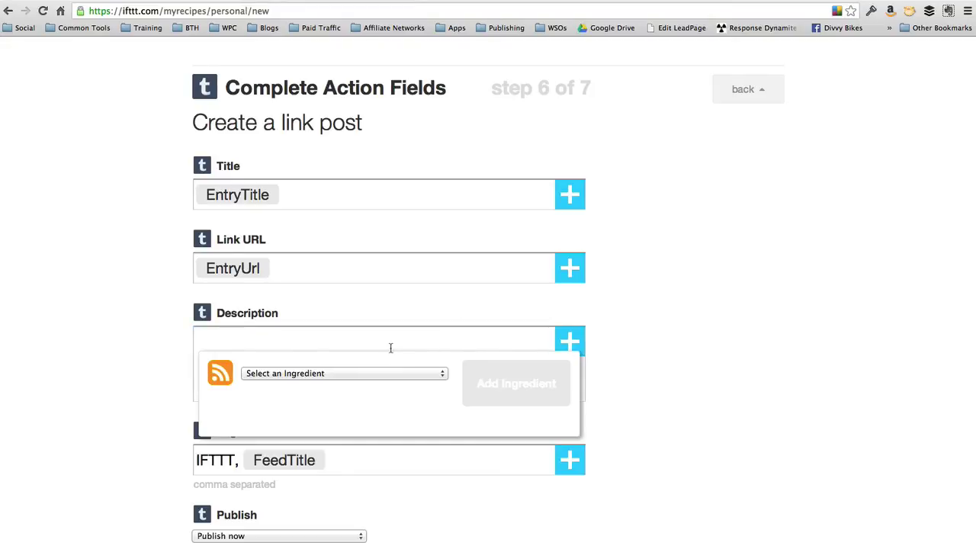
{"action": "left_click", "coordinate": [388, 374]}
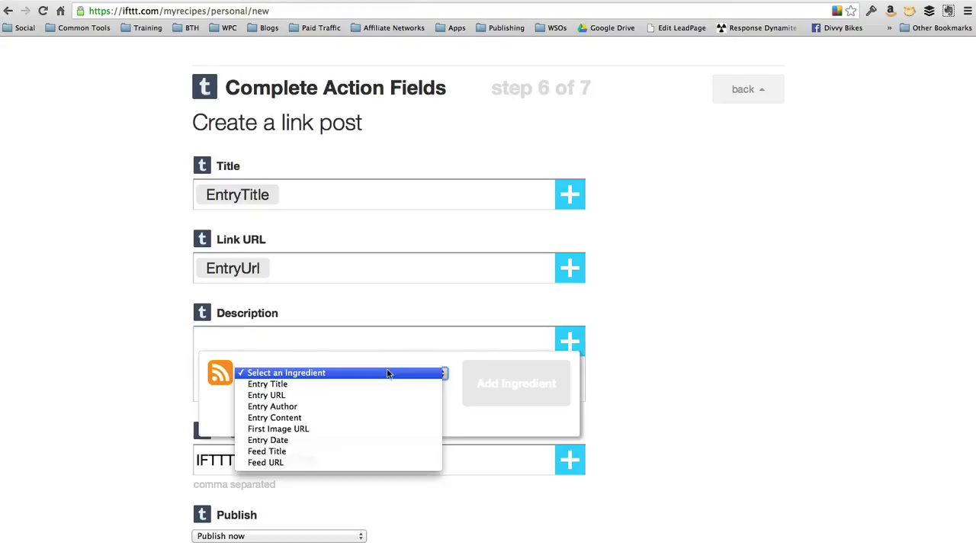
{"action": "left_click", "coordinate": [349, 418]}
{"action": "left_click", "coordinate": [512, 399]}
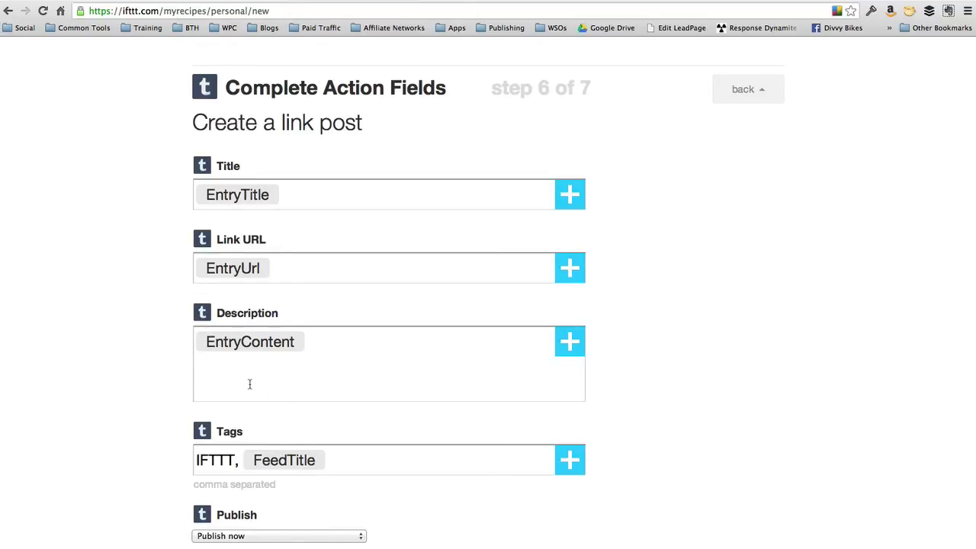
{"action": "left_click", "coordinate": [335, 537]}
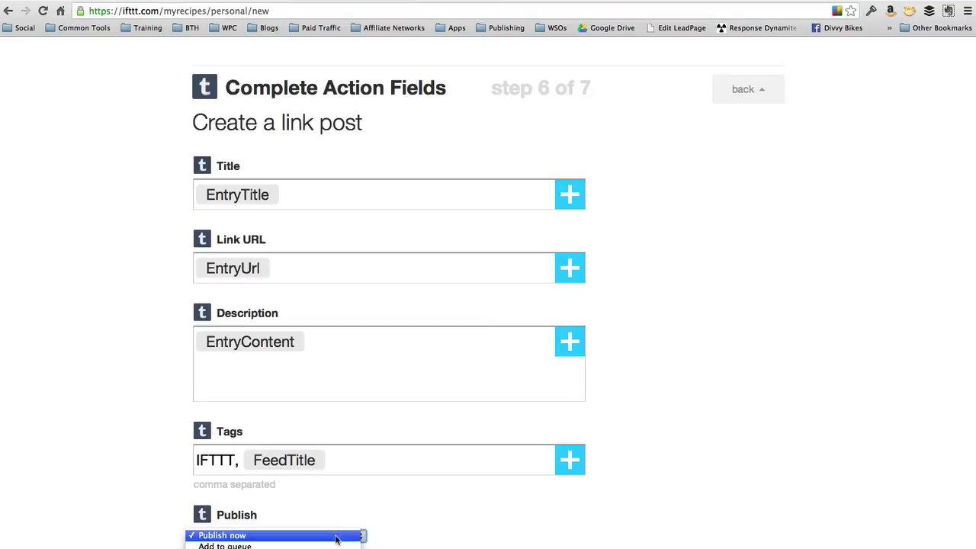
{"action": "left_click", "coordinate": [516, 511]}
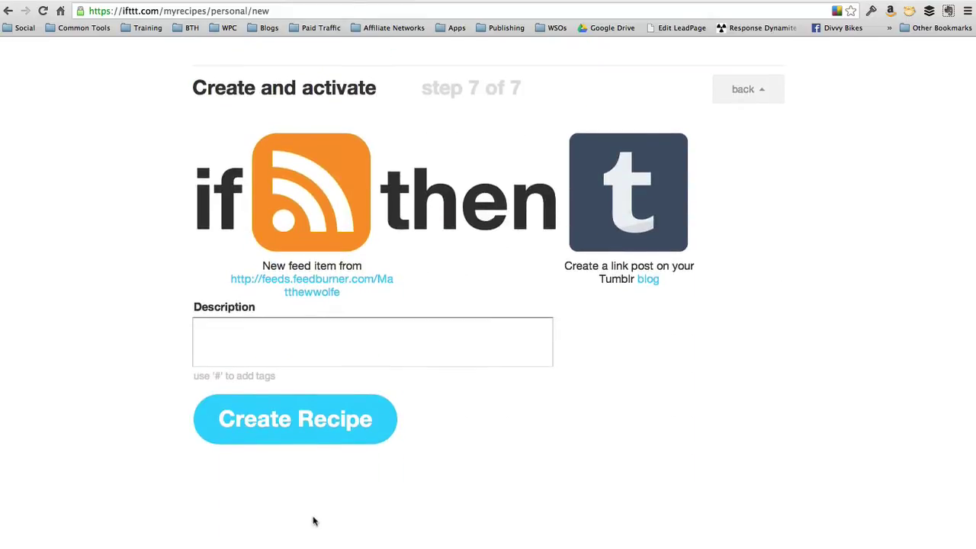
- Enter the description 'Blog to Tumblr' and create the recipe
{"action": "left_click", "coordinate": [325, 354]}
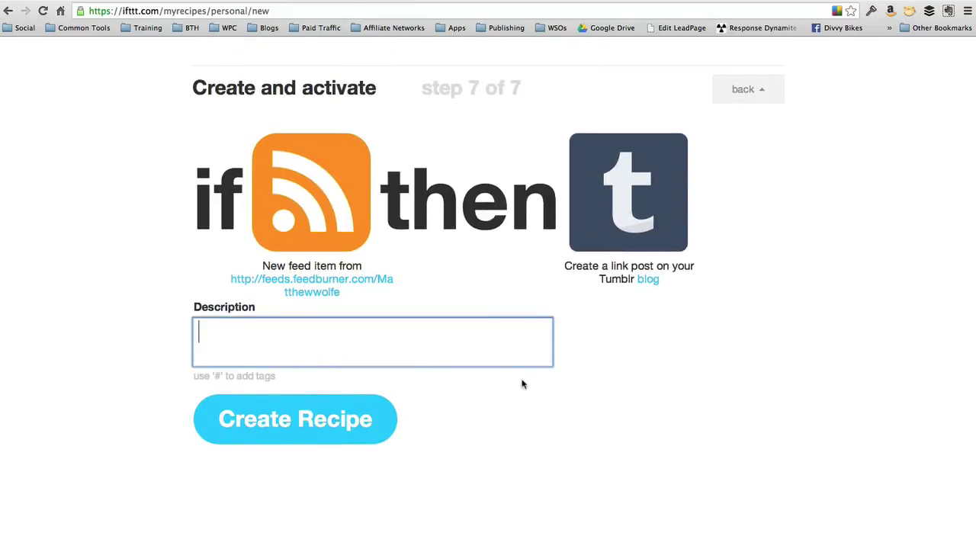
{"action": "type", "text": "Blog to Tumblr"}
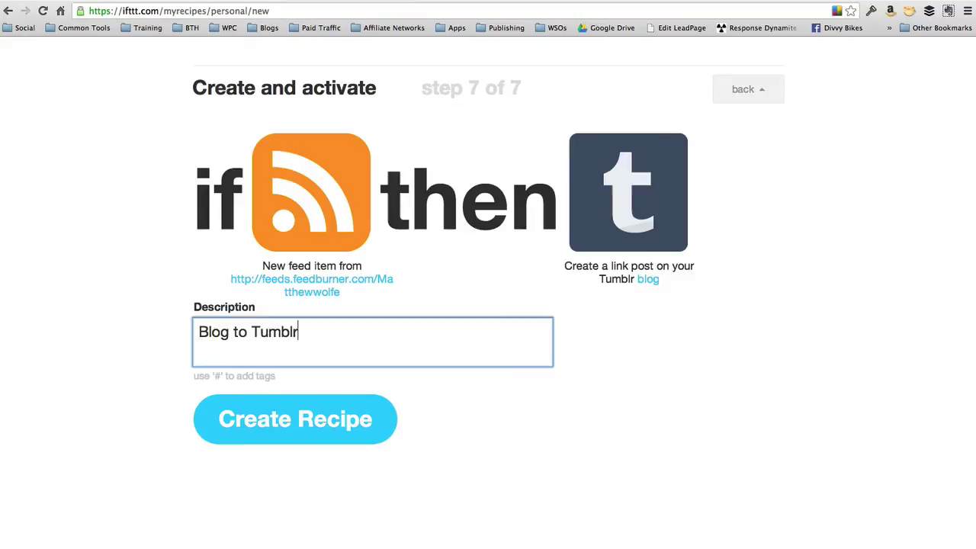
{"action": "left_click", "coordinate": [369, 440]}
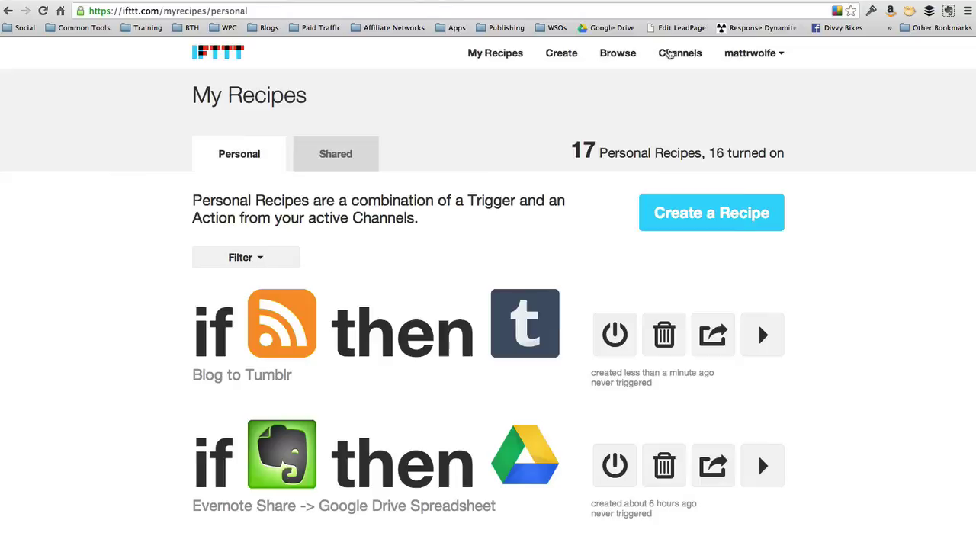
- Go to Channels and scroll through the channel grid, then back to the top
{"action": "left_click", "coordinate": [669, 53]}
{"action": "scroll", "coordinate": [692, 262], "scroll_direction": "down", "scroll_amount": 7}
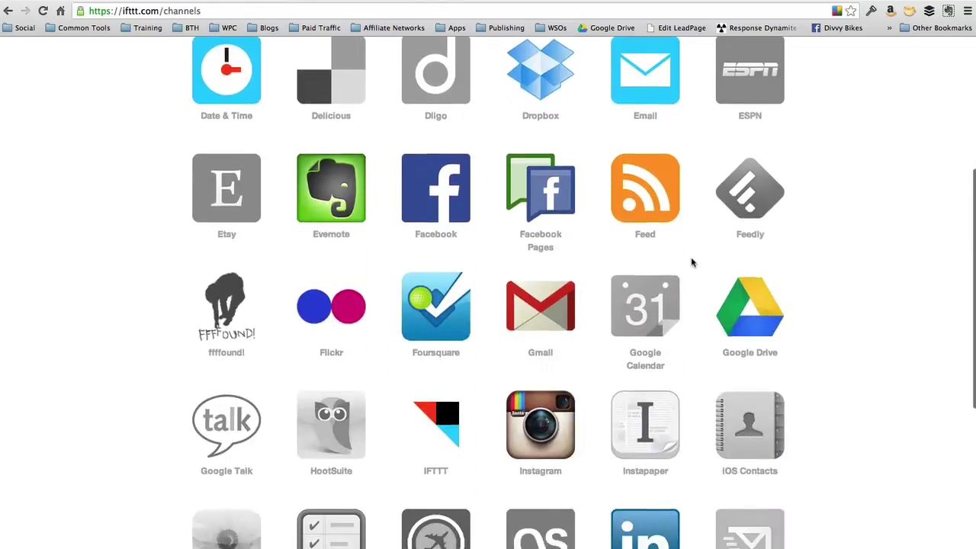
{"action": "scroll", "coordinate": [511, 448], "scroll_direction": "down", "scroll_amount": 6}
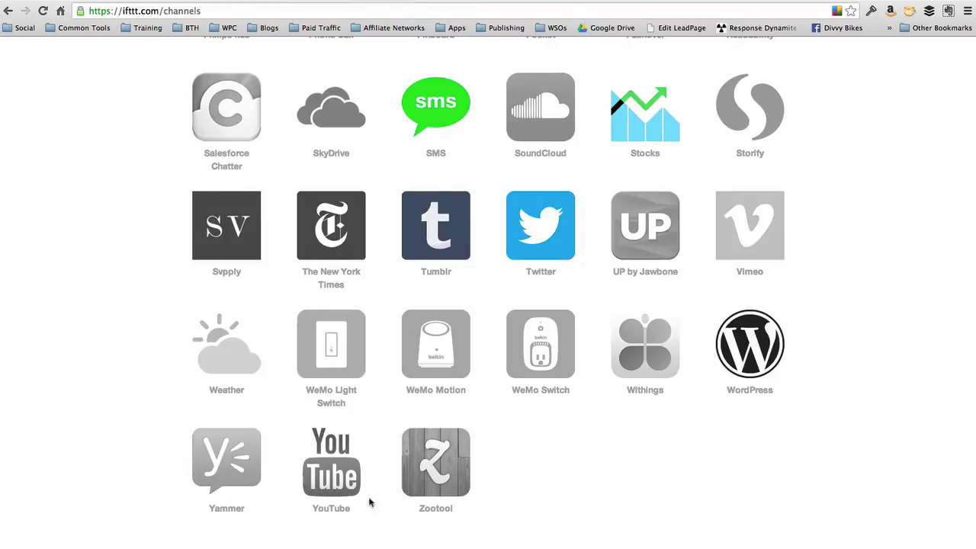
{"action": "scroll", "coordinate": [550, 503], "scroll_direction": "up", "scroll_amount": 2}
{"action": "scroll", "coordinate": [552, 503], "scroll_direction": "up", "scroll_amount": 1}
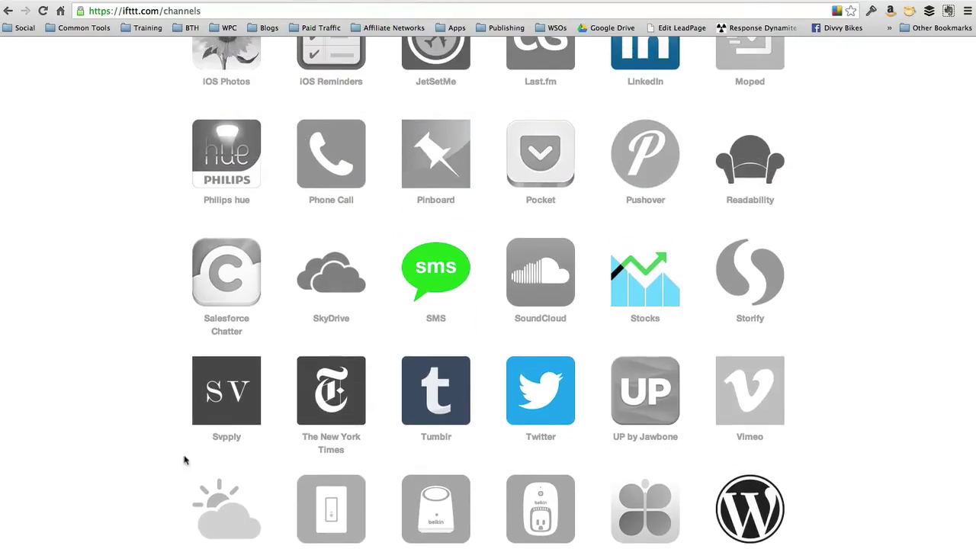
{"action": "scroll", "coordinate": [850, 366], "scroll_direction": "up", "scroll_amount": 5}
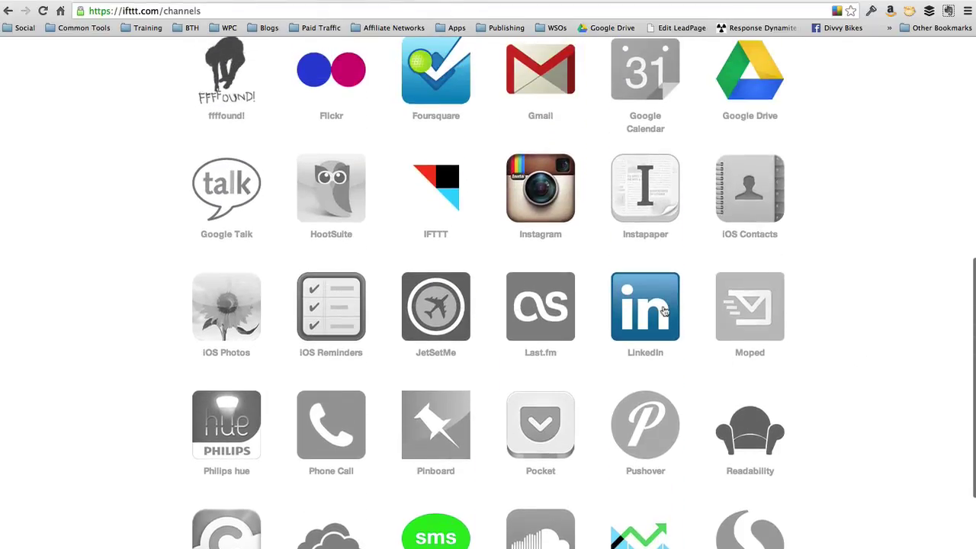
{"action": "scroll", "coordinate": [645, 328], "scroll_direction": "up", "scroll_amount": 2}
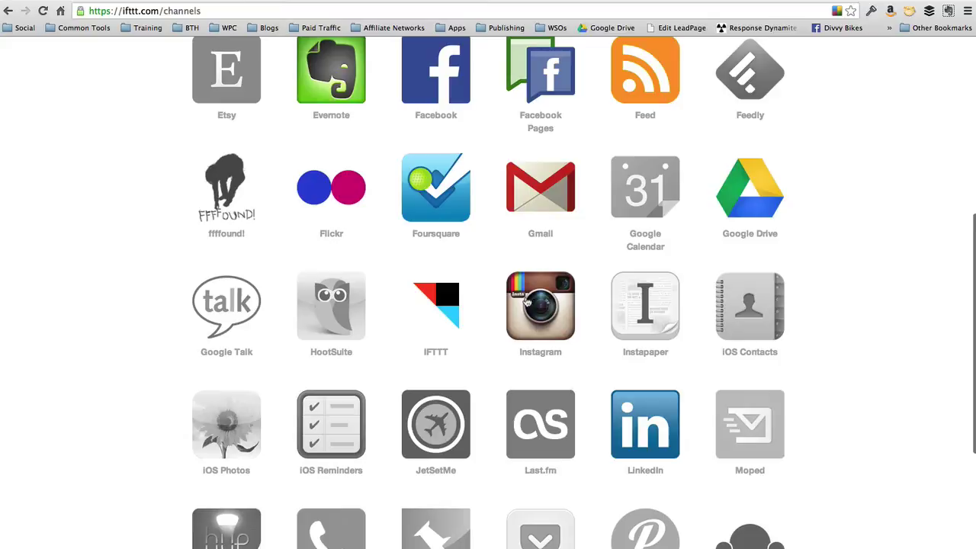
{"action": "scroll", "coordinate": [788, 333], "scroll_direction": "up", "scroll_amount": 1}
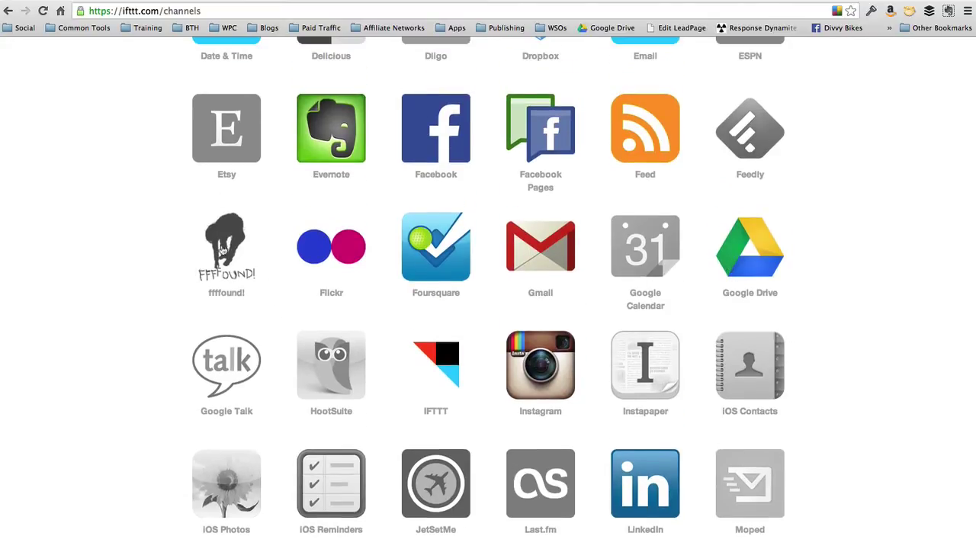
{"action": "scroll", "coordinate": [224, 258], "scroll_direction": "up", "scroll_amount": 2}
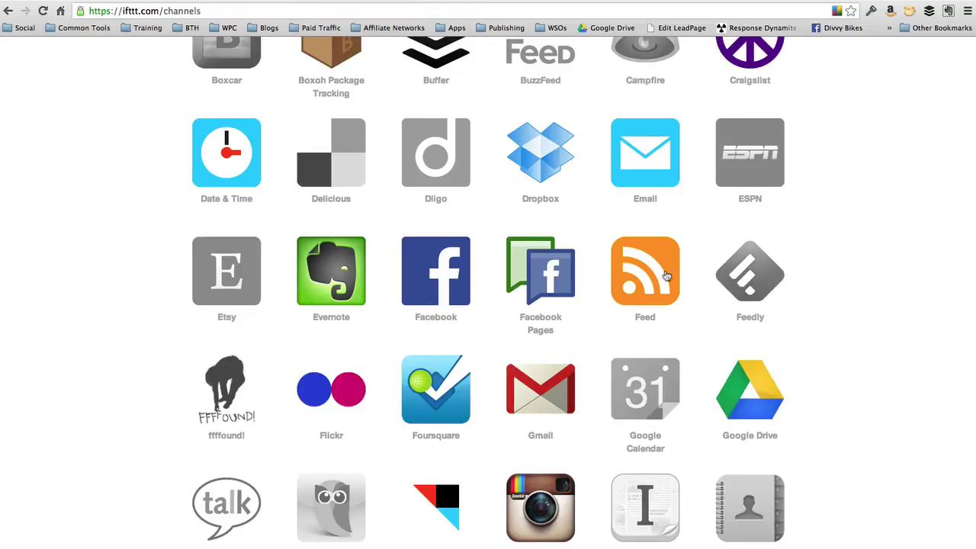
{"action": "scroll", "coordinate": [702, 408], "scroll_direction": "up", "scroll_amount": 2}
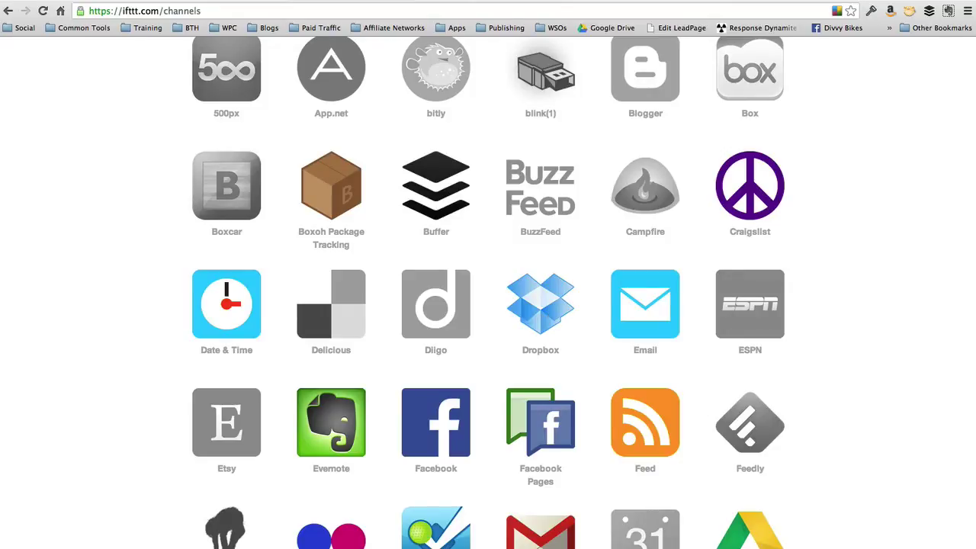
{"action": "scroll", "coordinate": [249, 293], "scroll_direction": "up", "scroll_amount": 2}
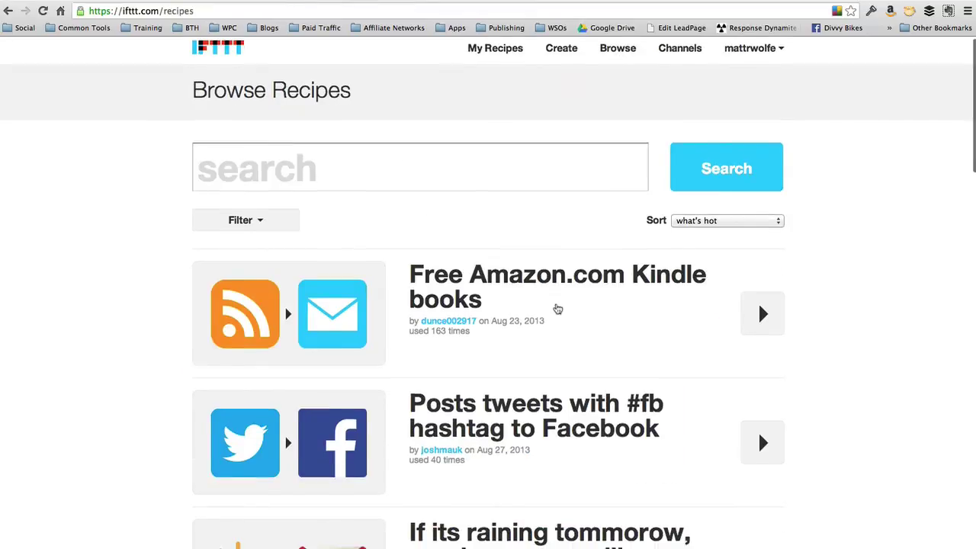
- Scroll down through the 'what's hot' shared recipes on Browse, then back to the top
{"action": "scroll", "coordinate": [557, 309], "scroll_direction": "down", "scroll_amount": 2}
{"action": "scroll", "coordinate": [557, 309], "scroll_direction": "down", "scroll_amount": 1}
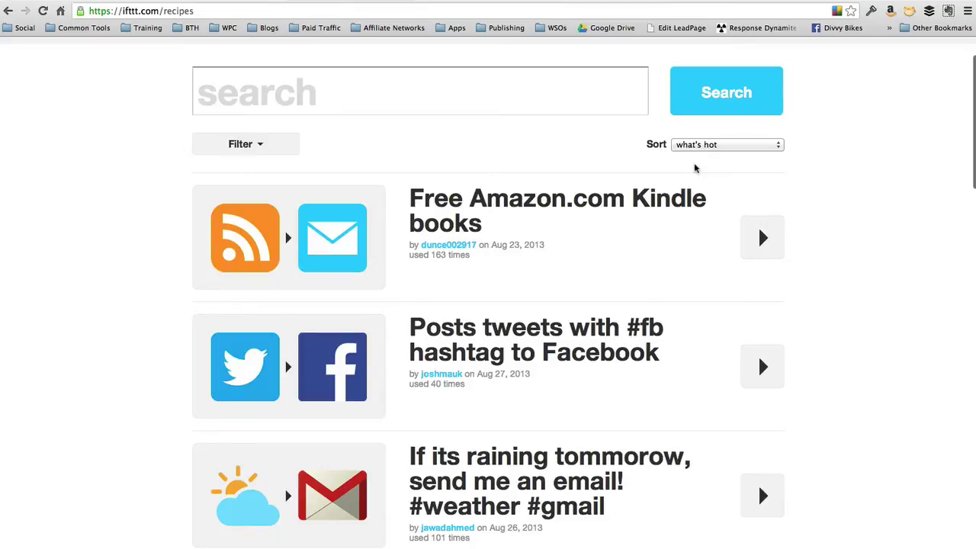
{"action": "scroll", "coordinate": [690, 174], "scroll_direction": "down", "scroll_amount": 4}
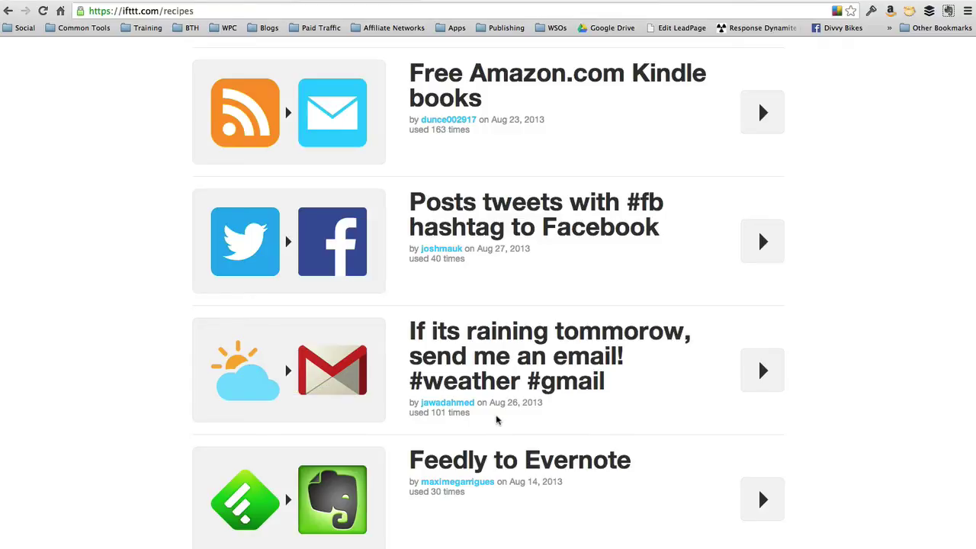
{"action": "scroll", "coordinate": [497, 420], "scroll_direction": "down", "scroll_amount": 4}
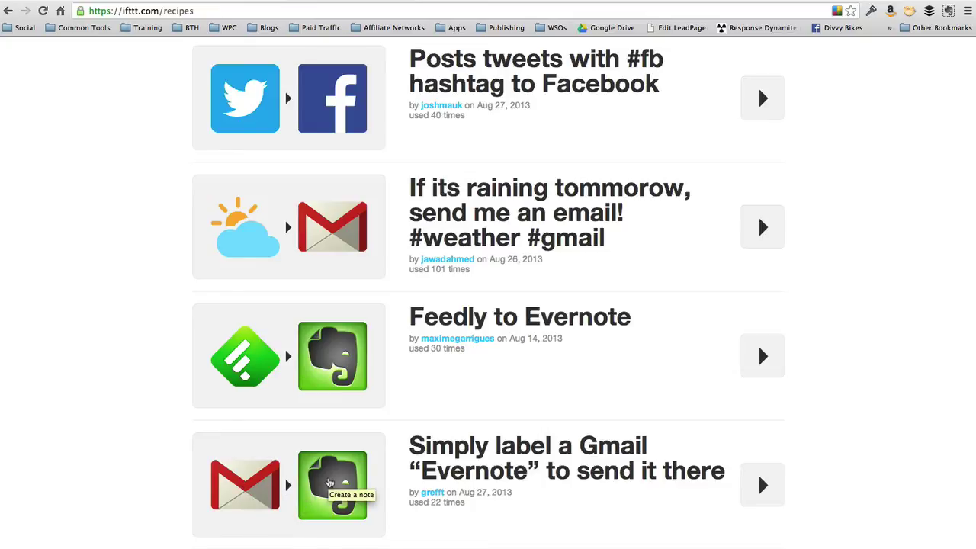
{"action": "scroll", "coordinate": [330, 479], "scroll_direction": "down", "scroll_amount": 2}
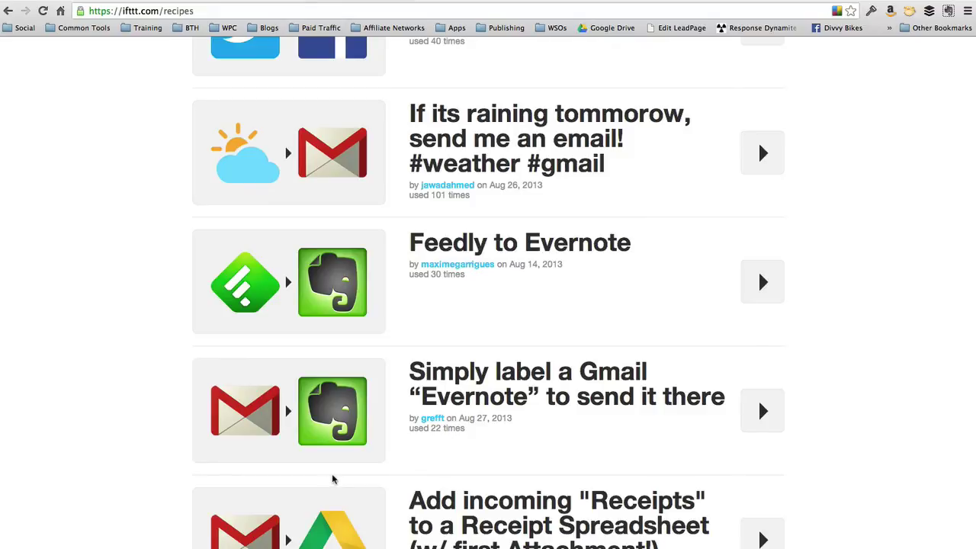
{"action": "scroll", "coordinate": [316, 546], "scroll_direction": "down", "scroll_amount": 5}
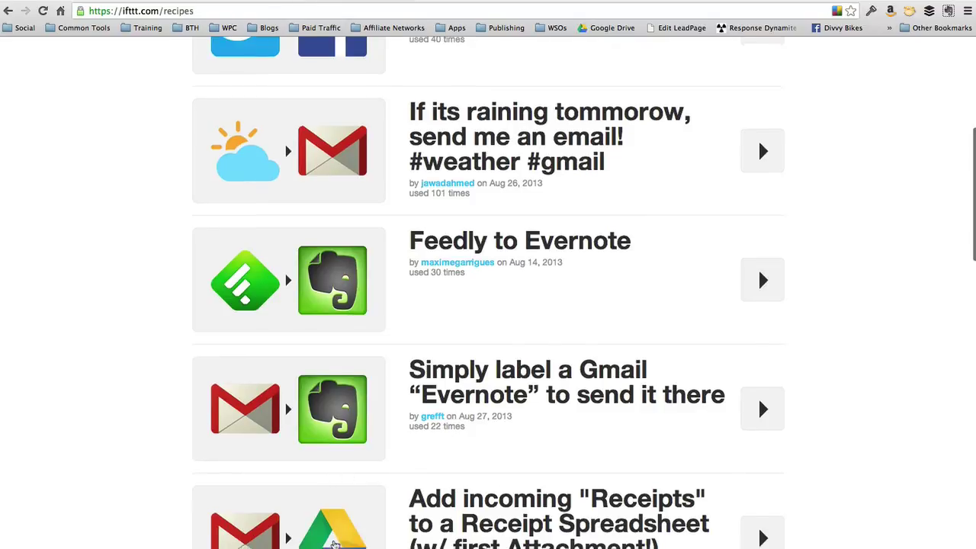
{"action": "scroll", "coordinate": [333, 543], "scroll_direction": "down", "scroll_amount": 1}
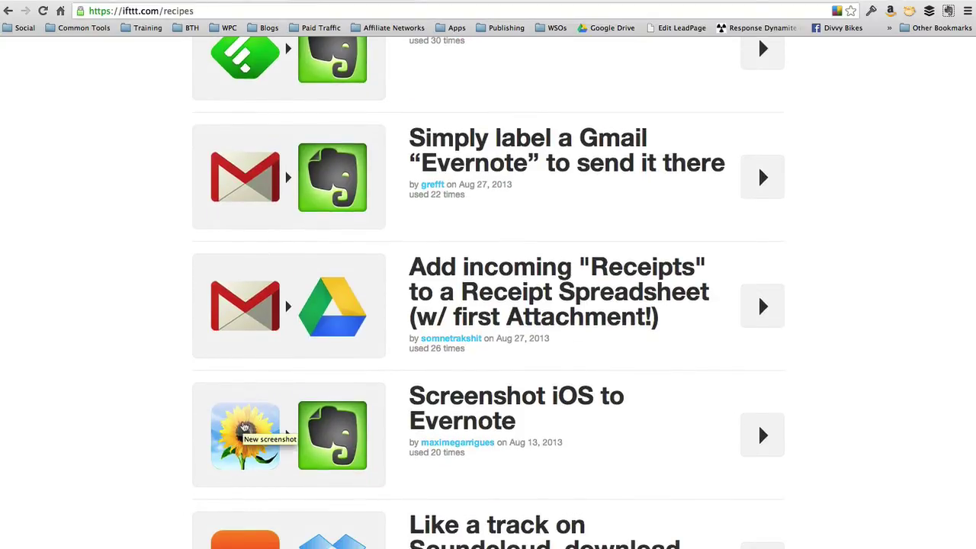
{"action": "scroll", "coordinate": [382, 461], "scroll_direction": "down", "scroll_amount": 1}
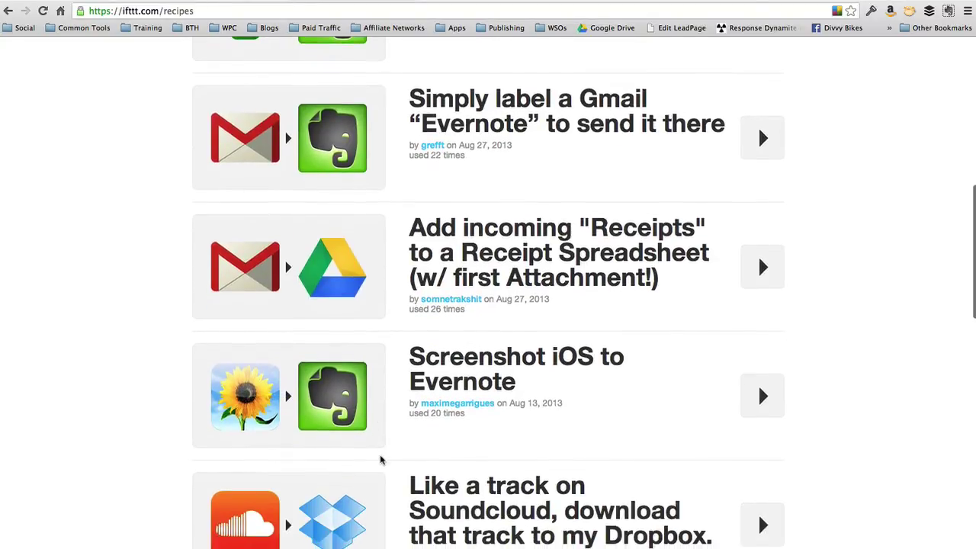
{"action": "scroll", "coordinate": [382, 459], "scroll_direction": "down", "scroll_amount": 2}
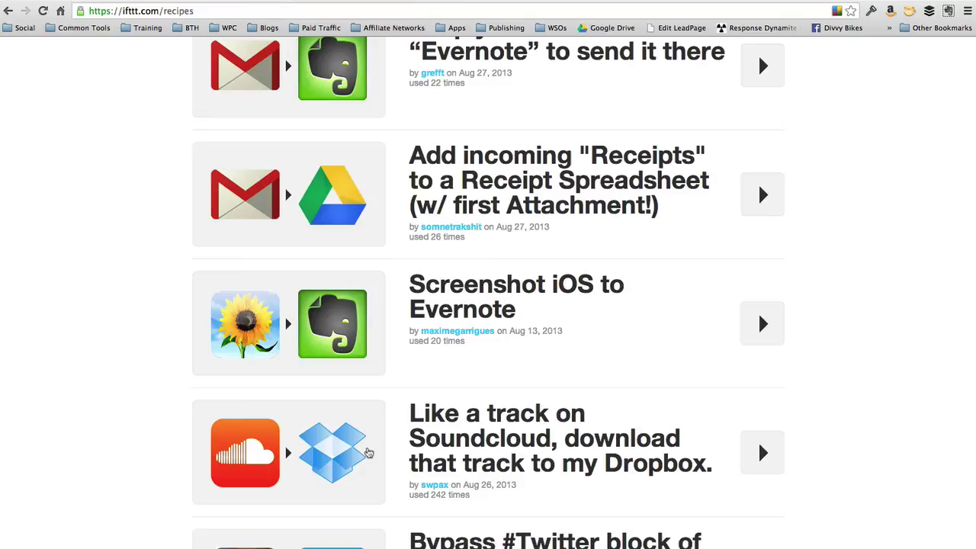
{"action": "scroll", "coordinate": [368, 453], "scroll_direction": "down", "scroll_amount": 5}
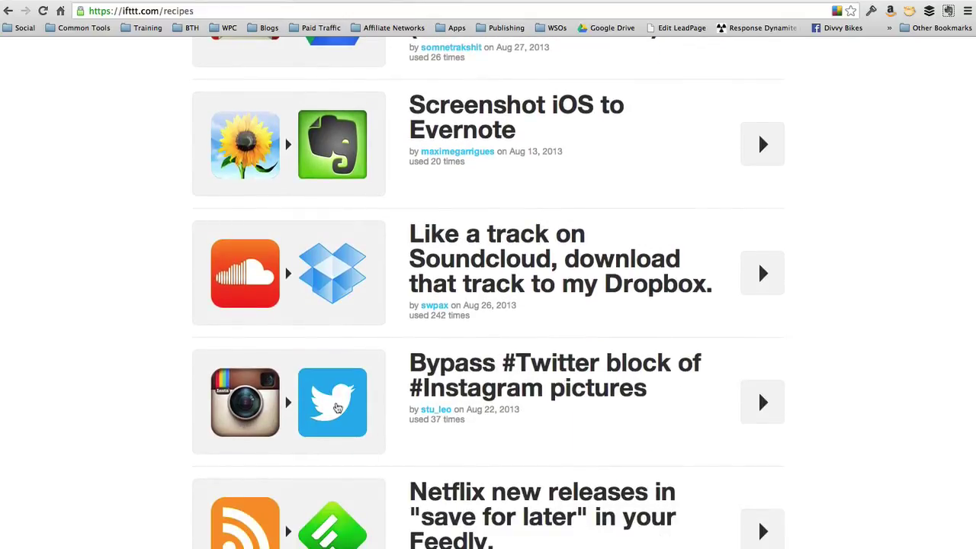
{"action": "scroll", "coordinate": [338, 408], "scroll_direction": "down", "scroll_amount": 5}
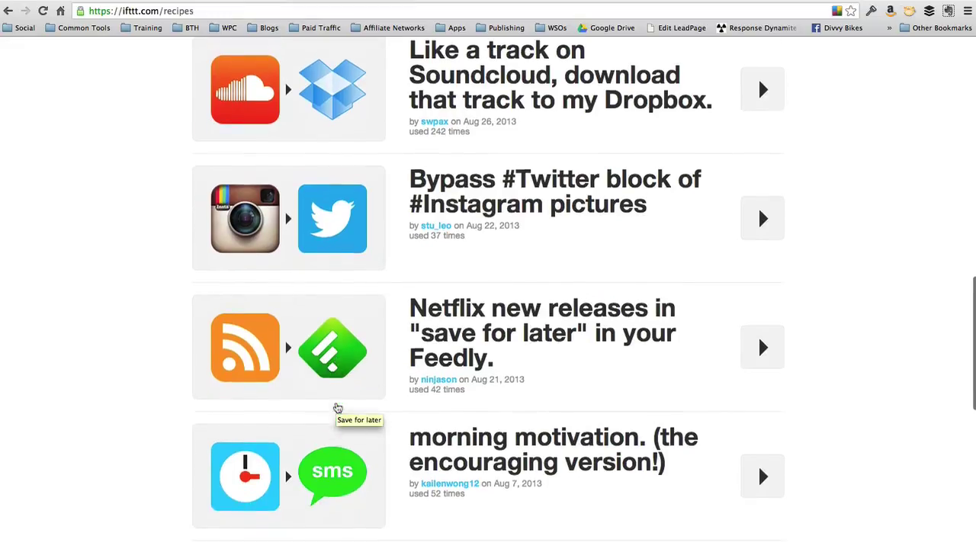
{"action": "scroll", "coordinate": [338, 408], "scroll_direction": "down", "scroll_amount": 2}
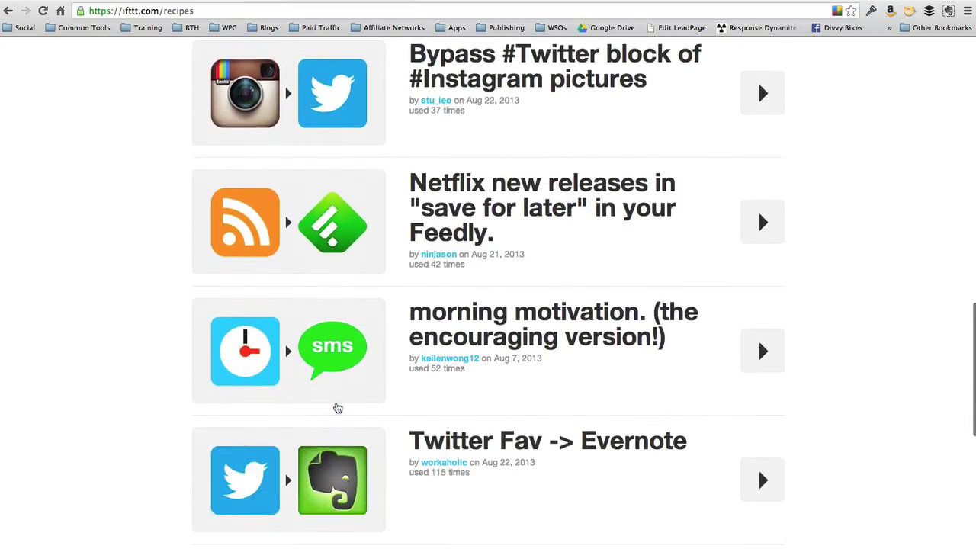
{"action": "scroll", "coordinate": [338, 408], "scroll_direction": "up", "scroll_amount": 1}
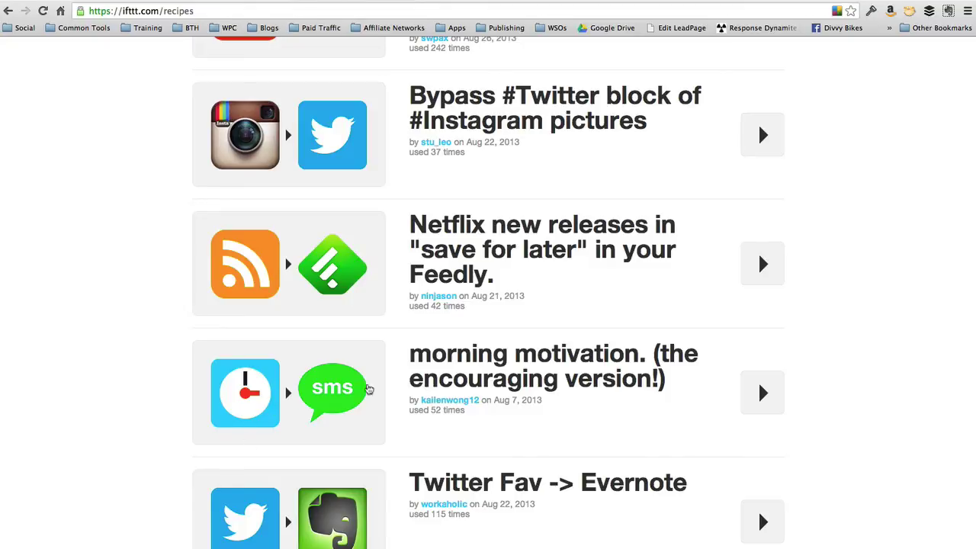
{"action": "scroll", "coordinate": [379, 395], "scroll_direction": "down", "scroll_amount": 4}
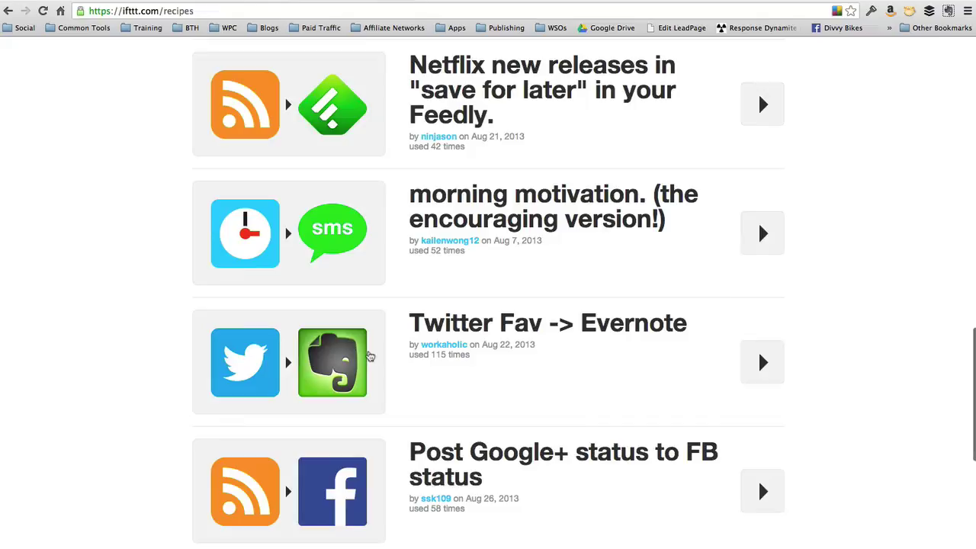
{"action": "scroll", "coordinate": [370, 357], "scroll_direction": "down", "scroll_amount": 10}
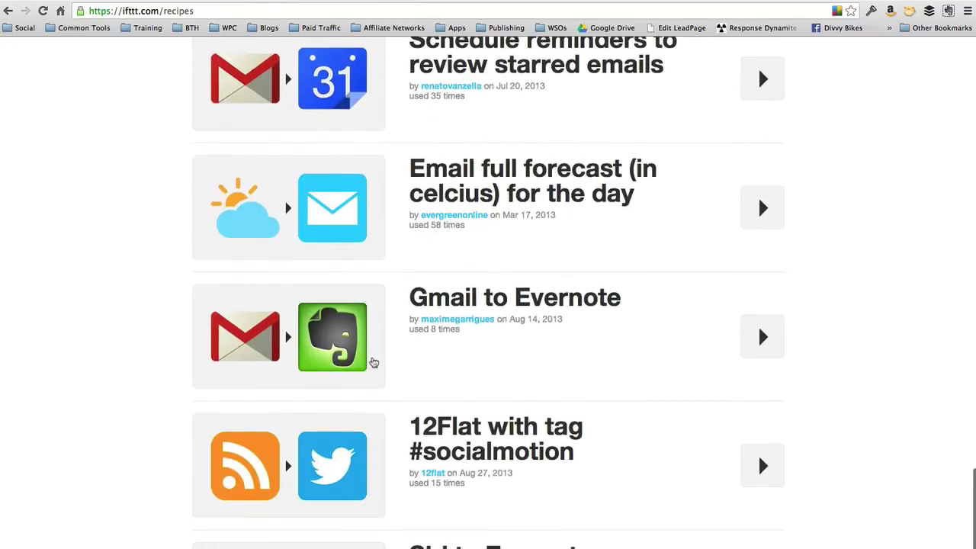
{"action": "scroll", "coordinate": [372, 358], "scroll_direction": "up", "scroll_amount": 15}
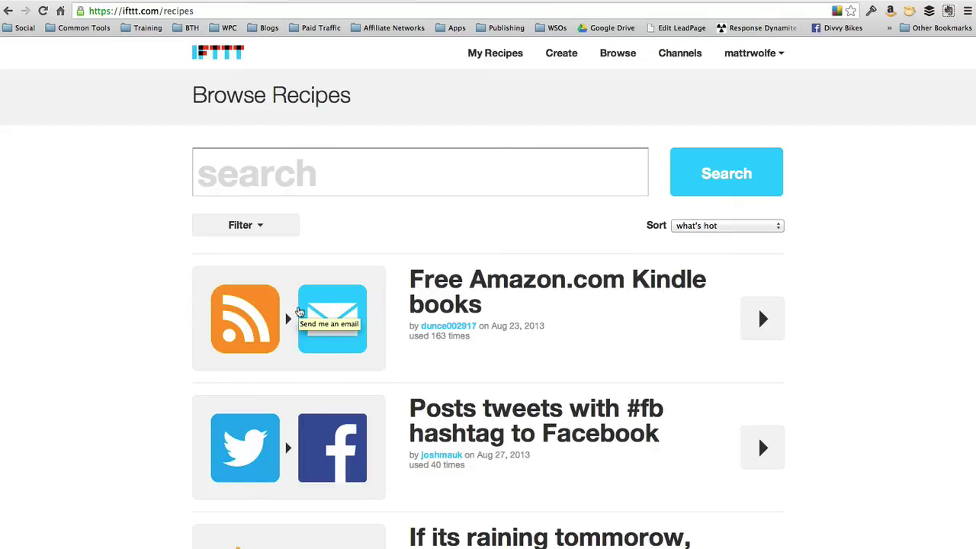
- Start a new recipe whose trigger is the Feed channel's New feed item
{"action": "left_click", "coordinate": [560, 60]}
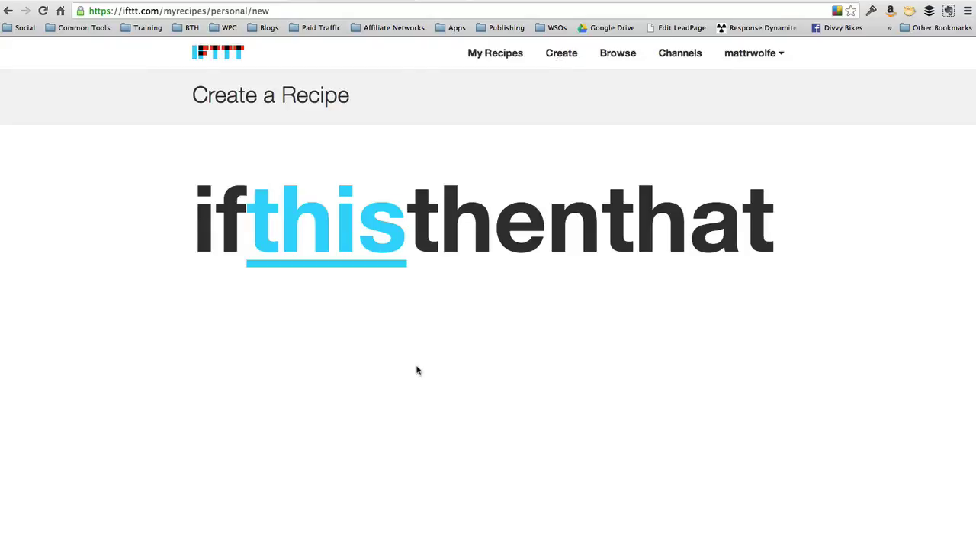
{"action": "left_click", "coordinate": [313, 259]}
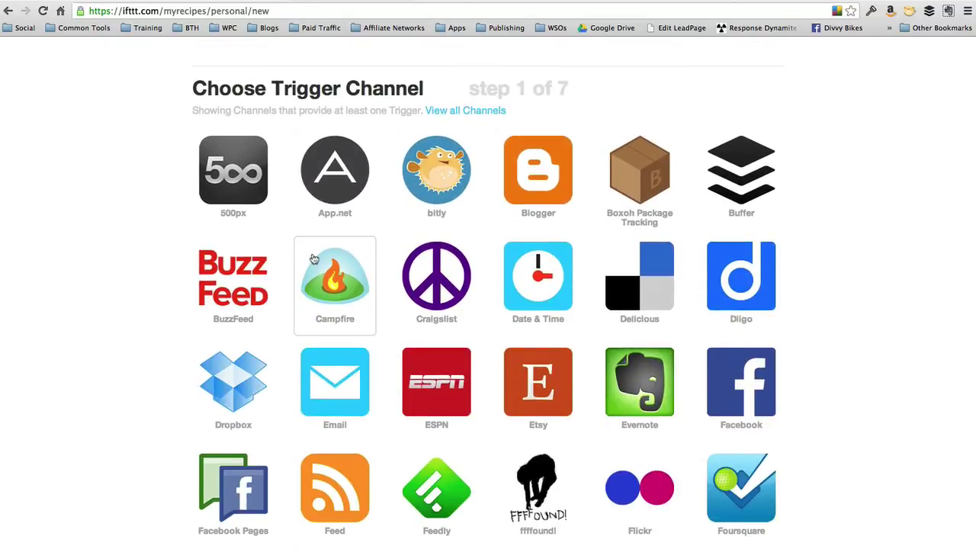
{"action": "scroll", "coordinate": [313, 259], "scroll_direction": "down", "scroll_amount": 5}
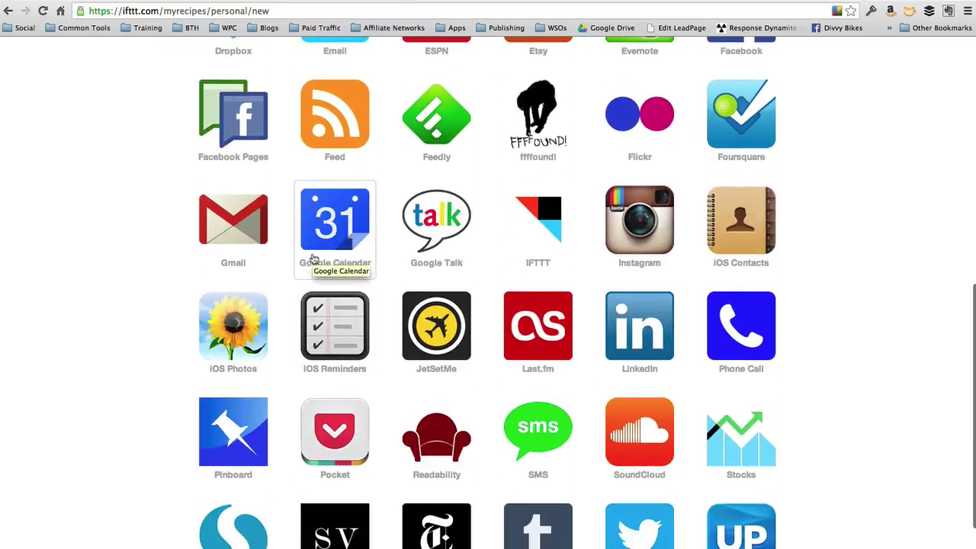
{"action": "scroll", "coordinate": [332, 188], "scroll_direction": "up", "scroll_amount": 2}
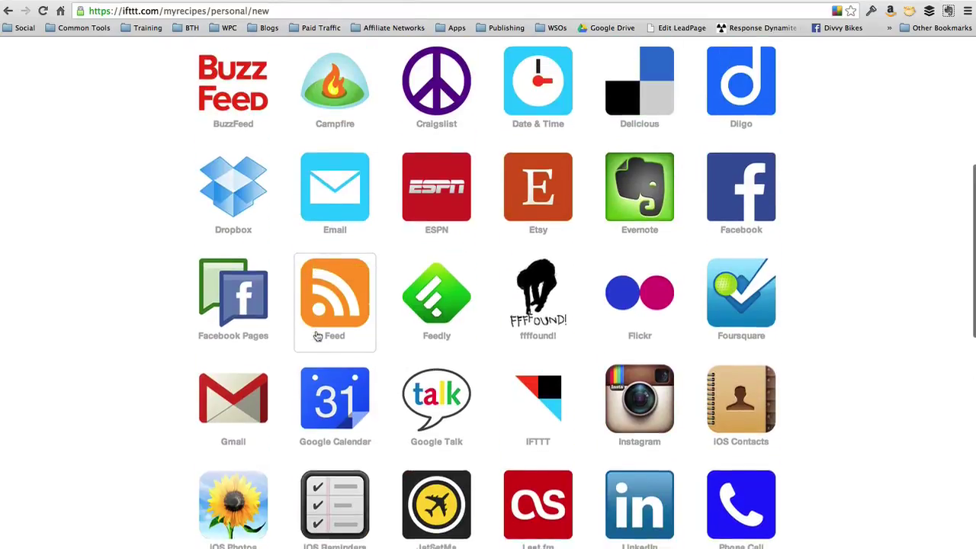
{"action": "left_click", "coordinate": [316, 333]}
{"action": "left_click", "coordinate": [260, 135]}
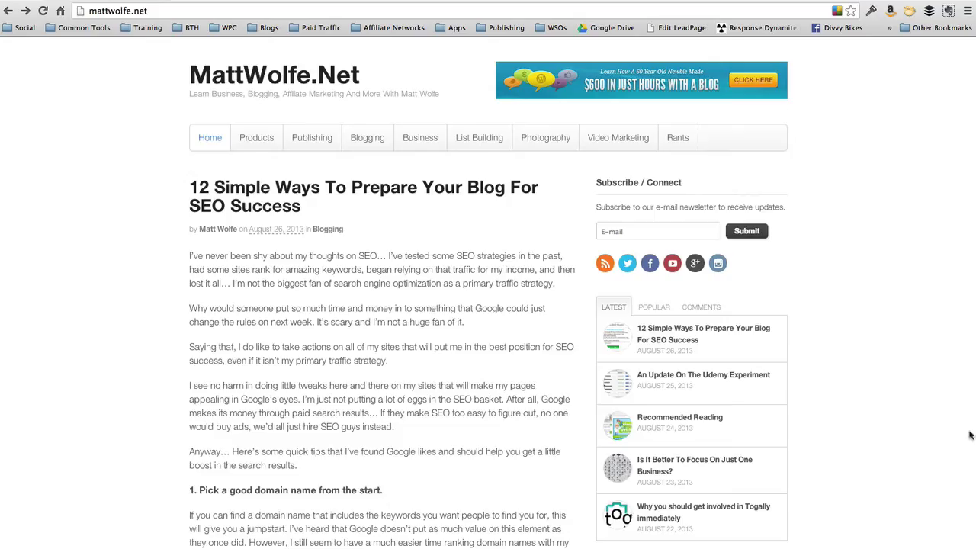
- Use the blog's copied Feedburner RSS address as the Feed URL and create the trigger
{"action": "right_click", "coordinate": [607, 264]}
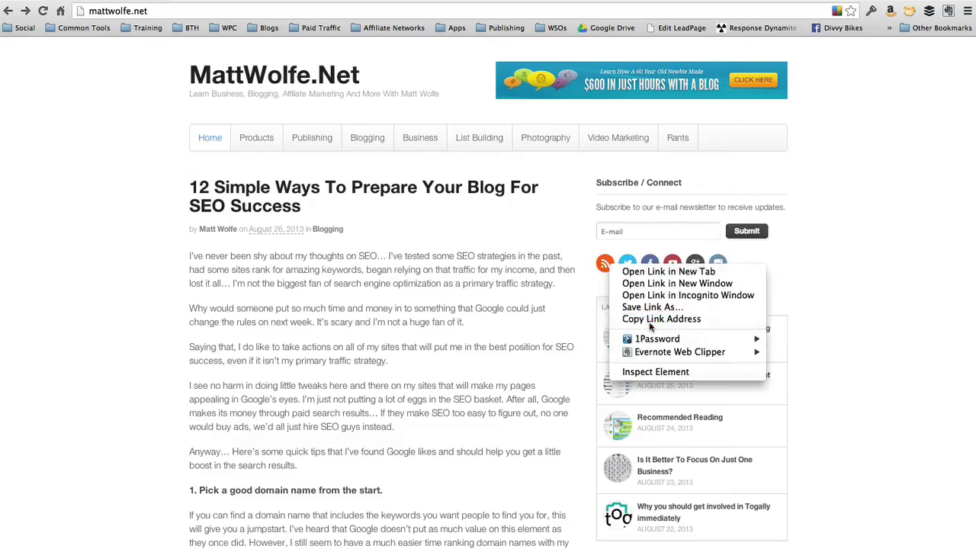
{"action": "left_click", "coordinate": [656, 318]}
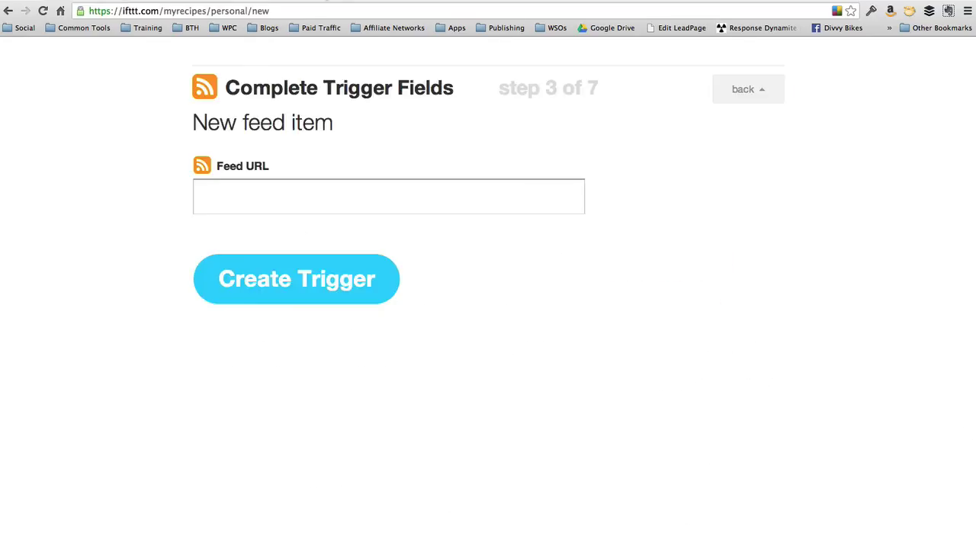
{"action": "right_click", "coordinate": [251, 202]}
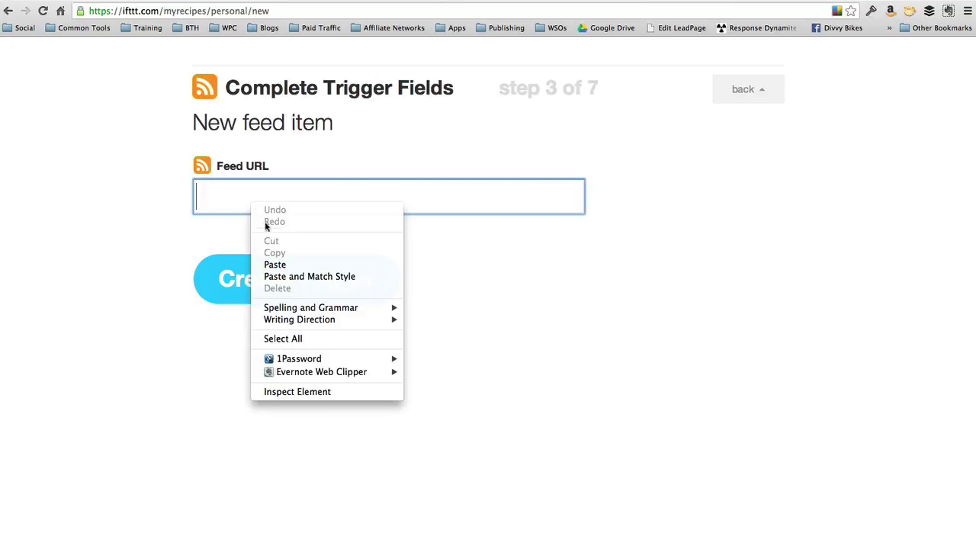
{"action": "left_click", "coordinate": [267, 264]}
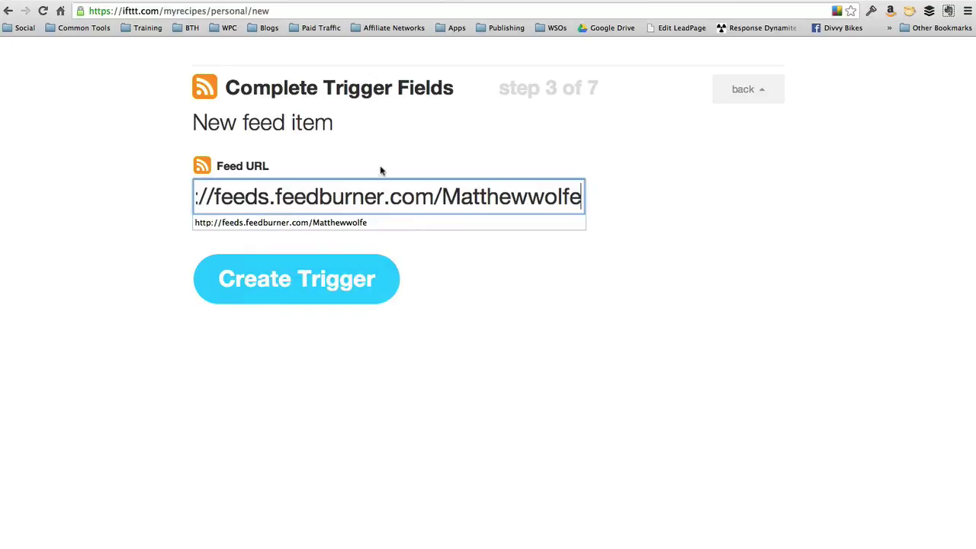
{"action": "left_click", "coordinate": [300, 280]}
{"action": "left_click", "coordinate": [665, 168]}
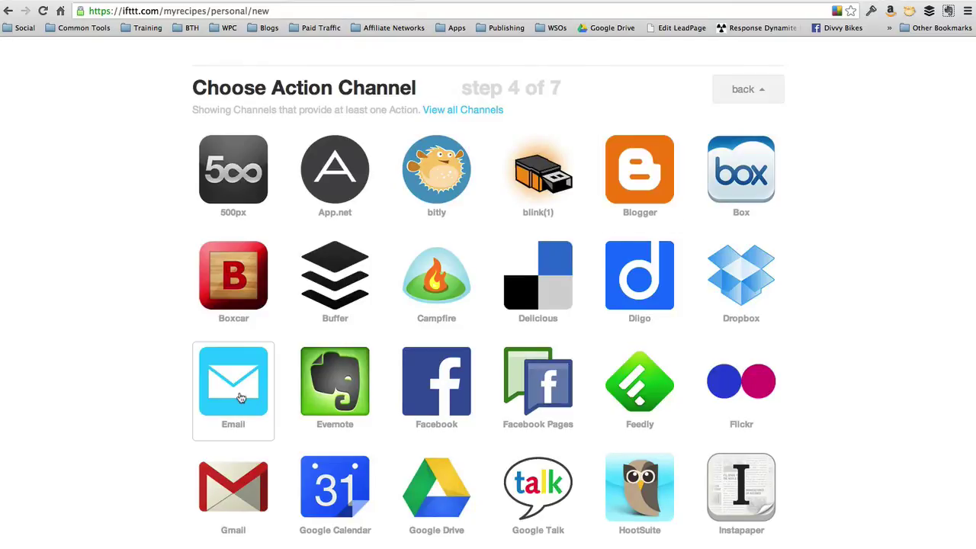
- Add an Email 'Send me an email' action whose body is only {{EntryContent}} and {{EntryUrl}}, without 'via {{FeedTitle}}'
{"action": "left_click", "coordinate": [239, 398]}
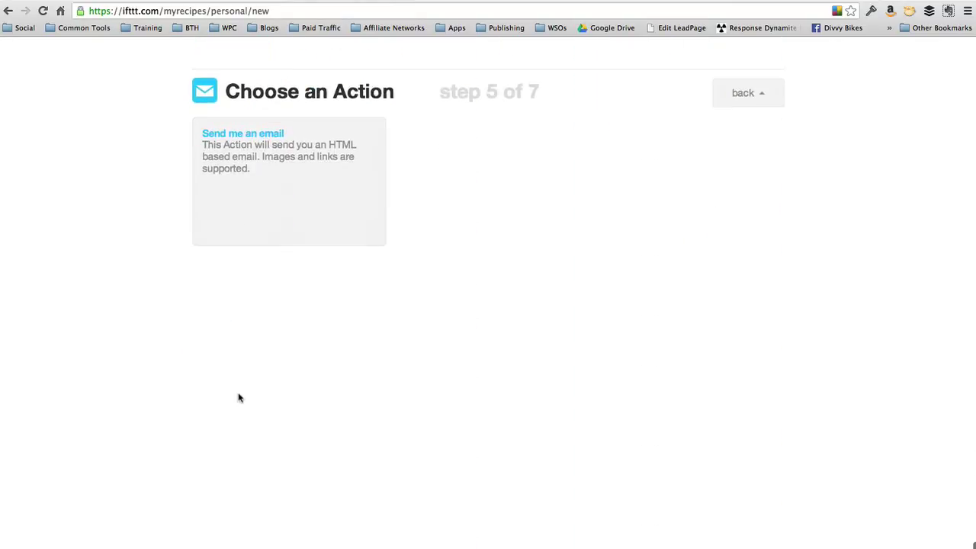
{"action": "left_click", "coordinate": [268, 131]}
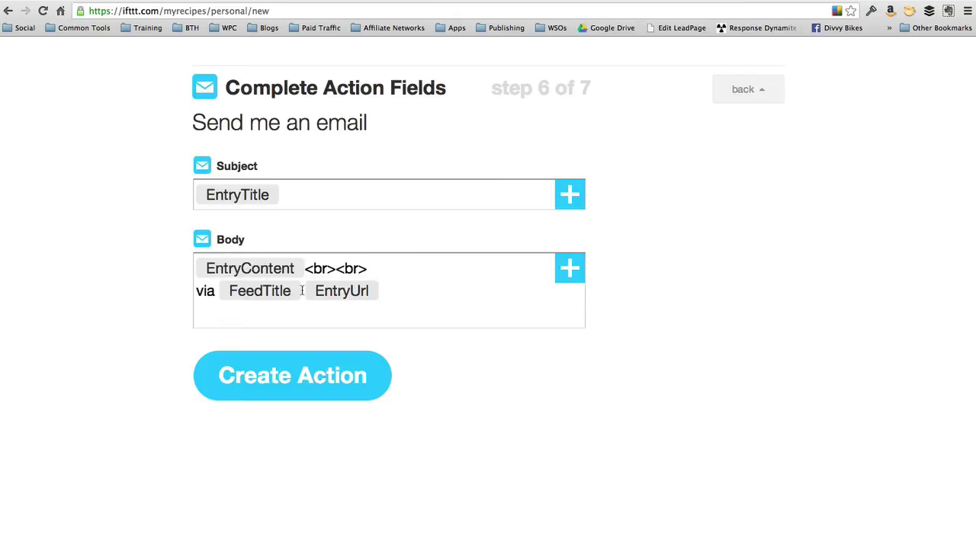
{"action": "left_click_drag", "start_coordinate": [302, 291], "coordinate": [192, 288]}
{"action": "key", "text": "BackSpace"}
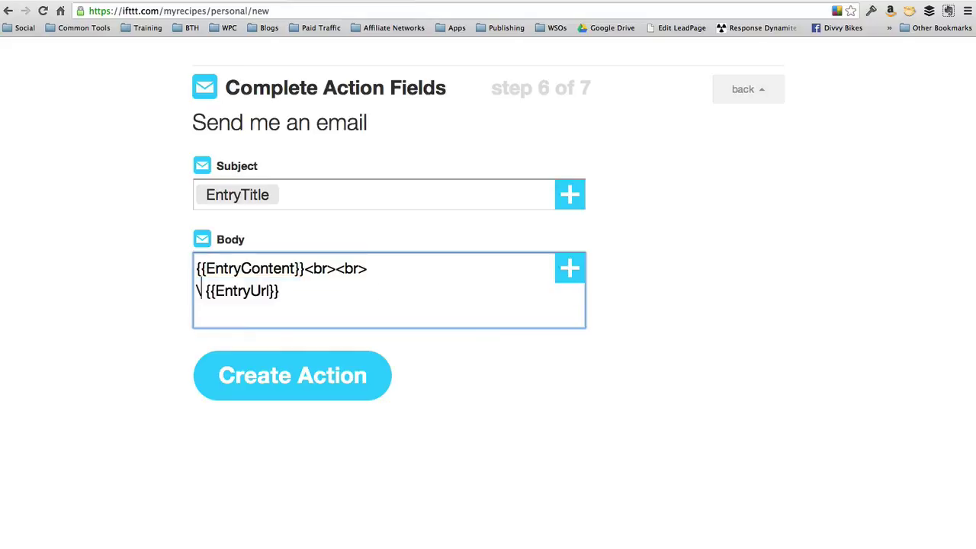
{"action": "key", "text": "BackSpace"}
{"action": "key", "text": "Delete"}
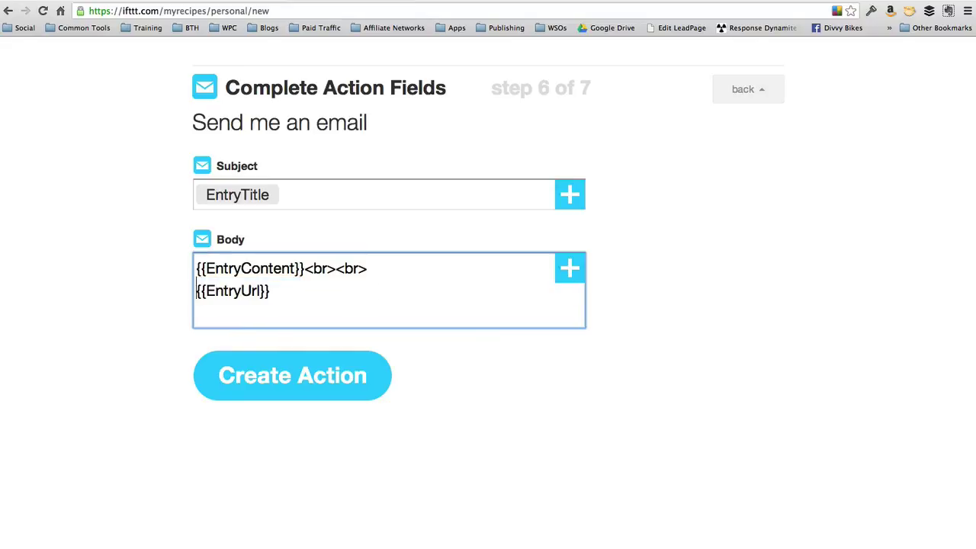
{"action": "left_click", "coordinate": [327, 375]}
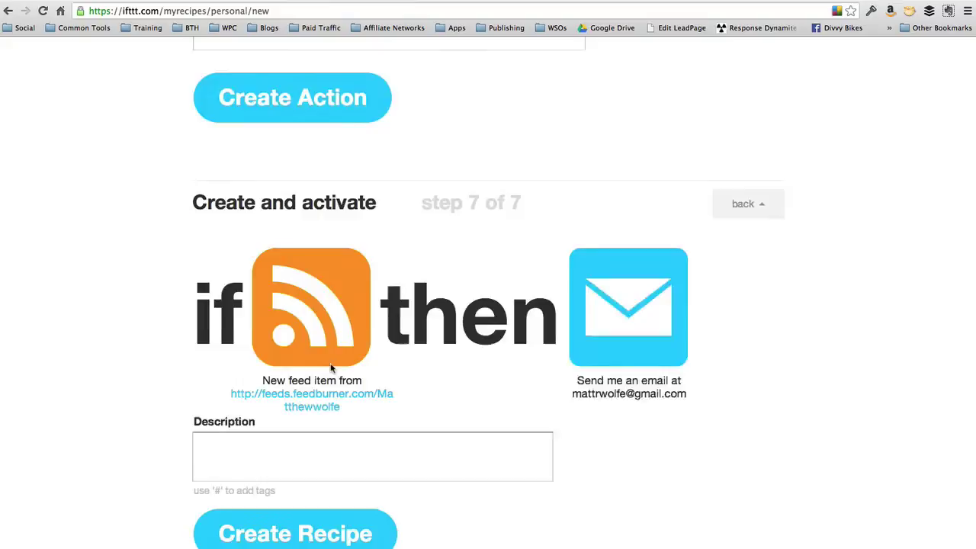
- Give the recipe the description 'Free Marketing Tips To Your Inbox' and create it
{"action": "left_click", "coordinate": [331, 339]}
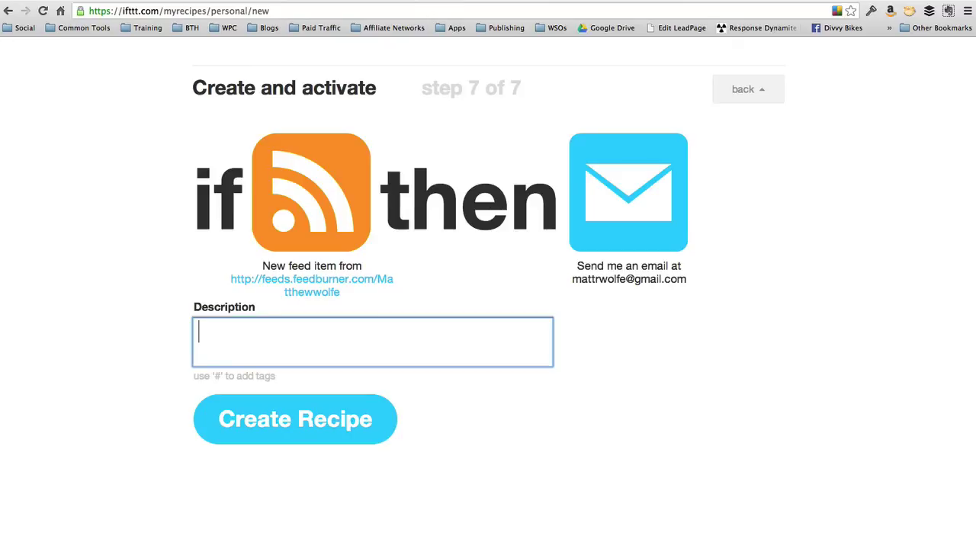
{"action": "type", "text": "Free MA"}
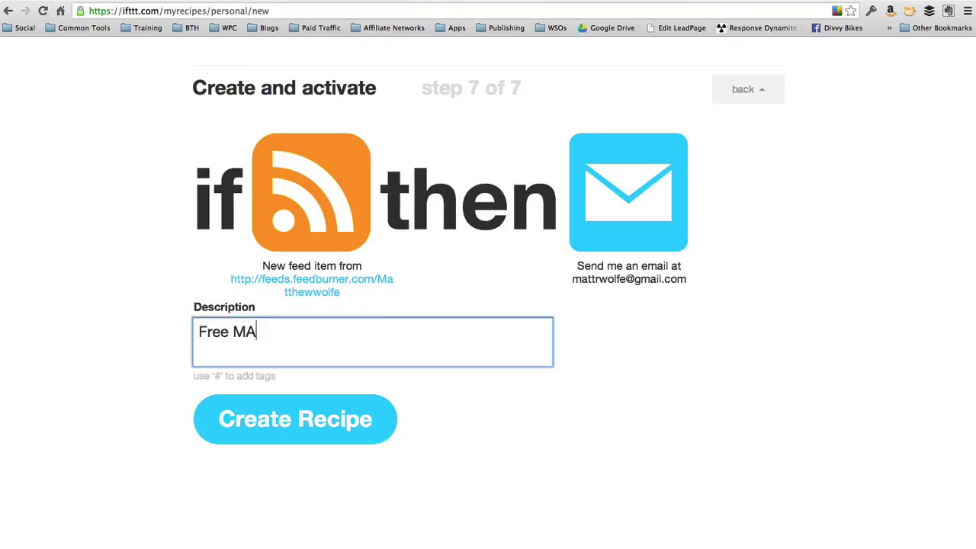
{"action": "type", "text": "r"}
{"action": "key", "text": "BackSpace"}
{"action": "key", "text": "BackSpace"}
{"action": "type", "text": "arketing T"}
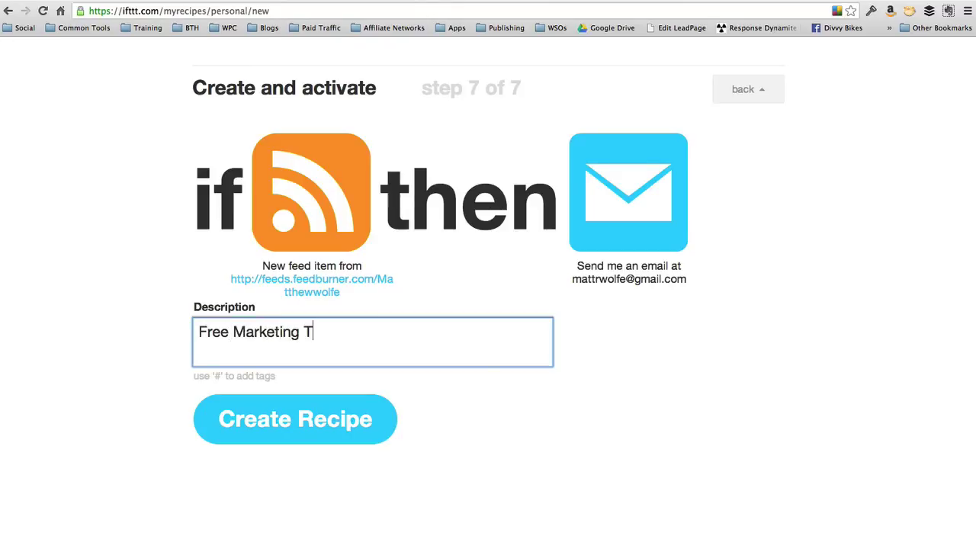
{"action": "type", "text": "ips To Your Inbox"}
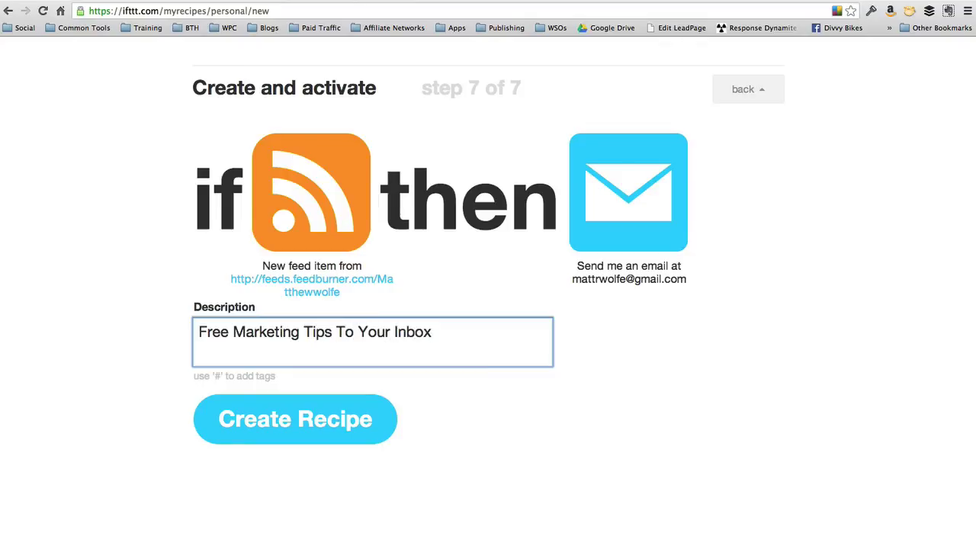
{"action": "left_click", "coordinate": [326, 430]}
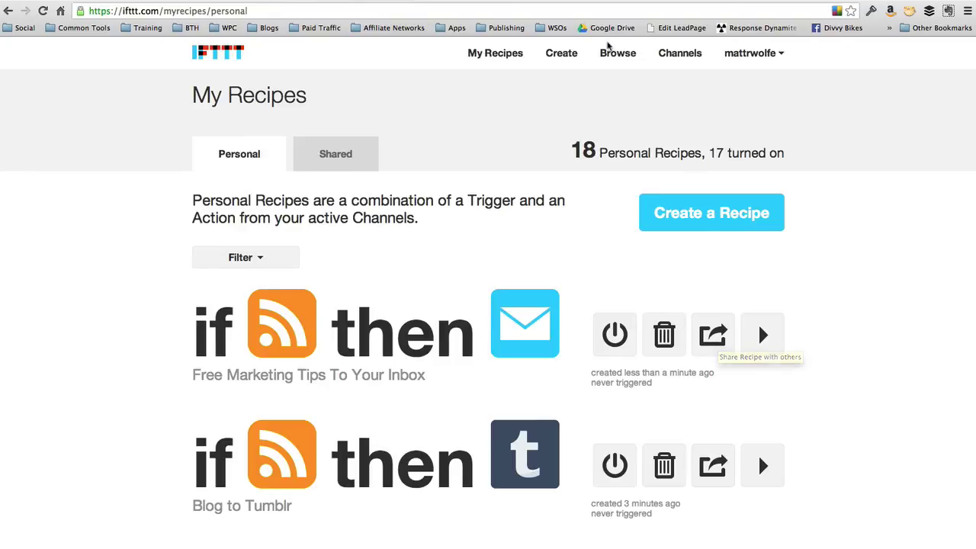
- Share the 'Free Marketing Tips To Your Inbox' recipe publicly
{"action": "left_click", "coordinate": [712, 349]}
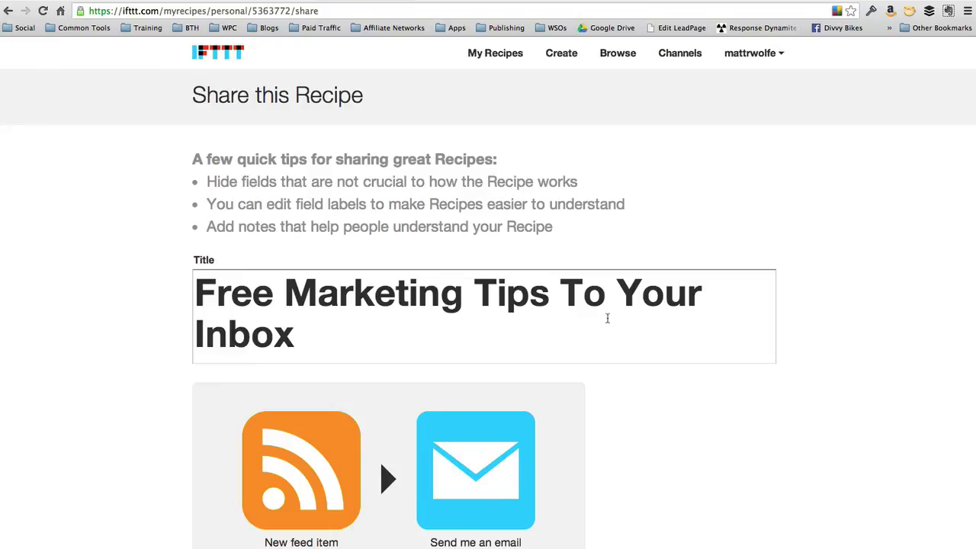
{"action": "scroll", "coordinate": [689, 438], "scroll_direction": "down", "scroll_amount": 3}
{"action": "scroll", "coordinate": [689, 438], "scroll_direction": "down", "scroll_amount": 10}
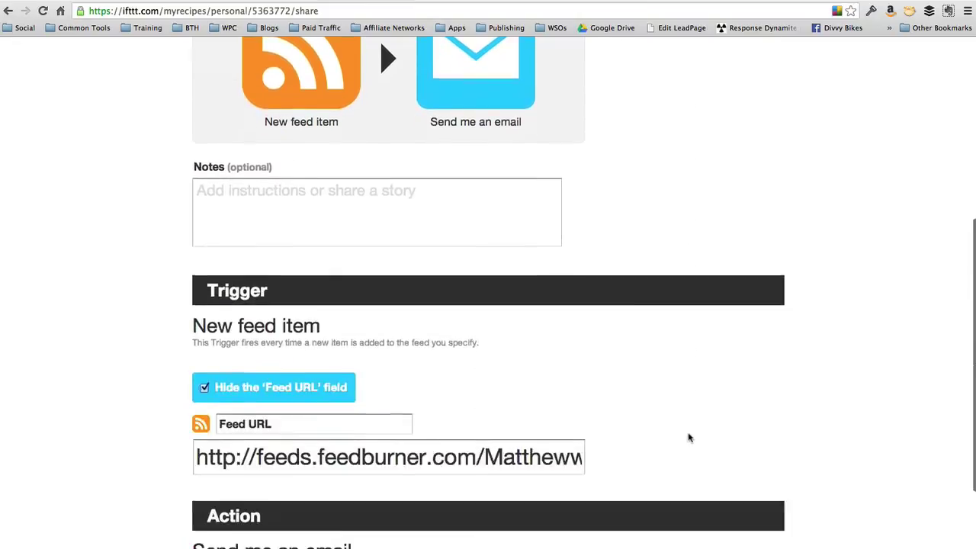
{"action": "left_click", "coordinate": [329, 480]}
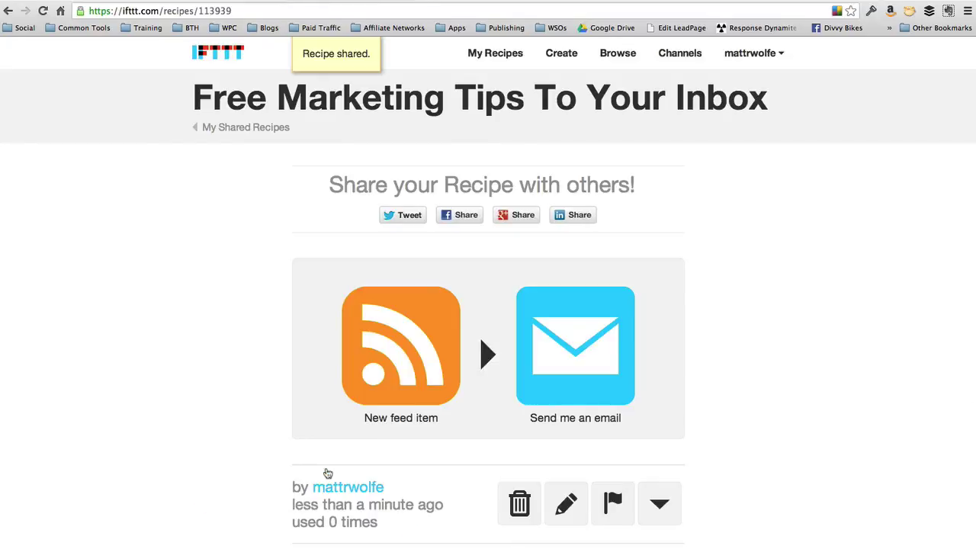
- Go to the Browse Recipes page
{"action": "scroll", "coordinate": [344, 308], "scroll_direction": "down", "scroll_amount": 3}
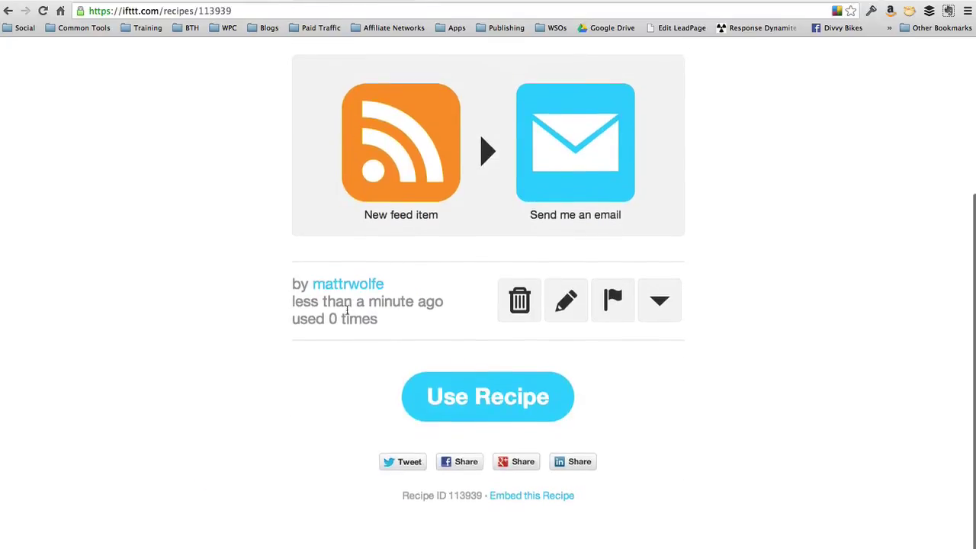
{"action": "scroll", "coordinate": [460, 250], "scroll_direction": "up", "scroll_amount": 3}
{"action": "left_click", "coordinate": [627, 57]}
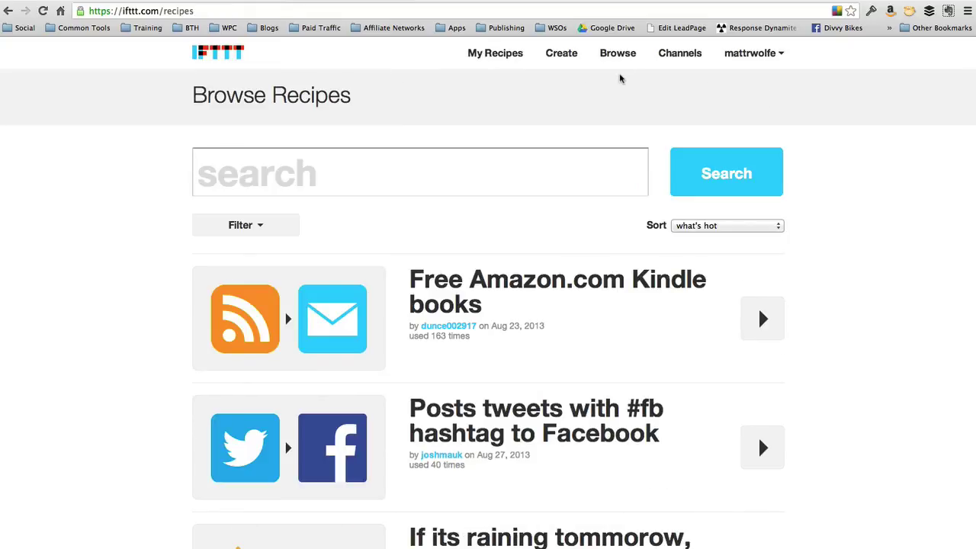
- Sort browsed recipes by 'new', view the top 'Free Marketing Tips To Your Inbox' recipe, then go back
{"action": "left_click", "coordinate": [768, 225]}
{"action": "left_click", "coordinate": [758, 238]}
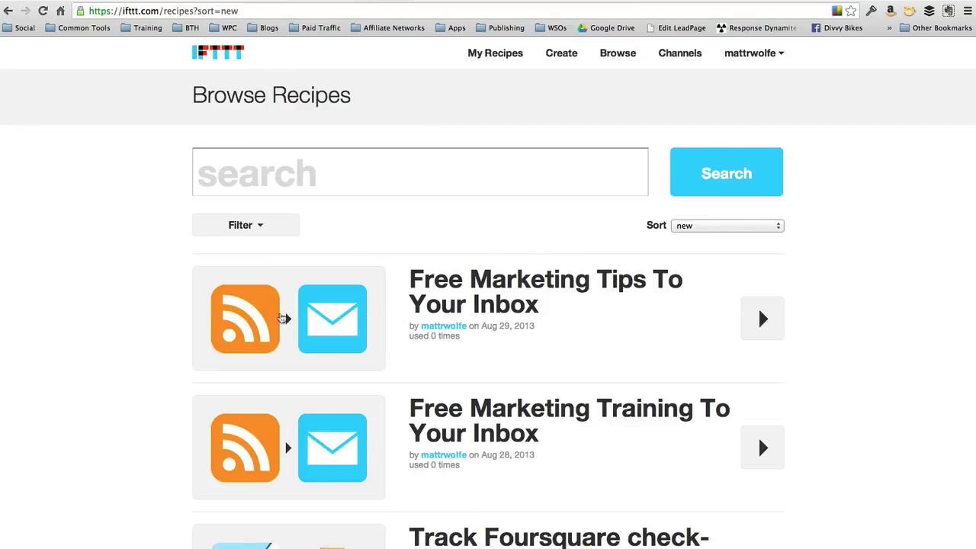
{"action": "left_click", "coordinate": [460, 284]}
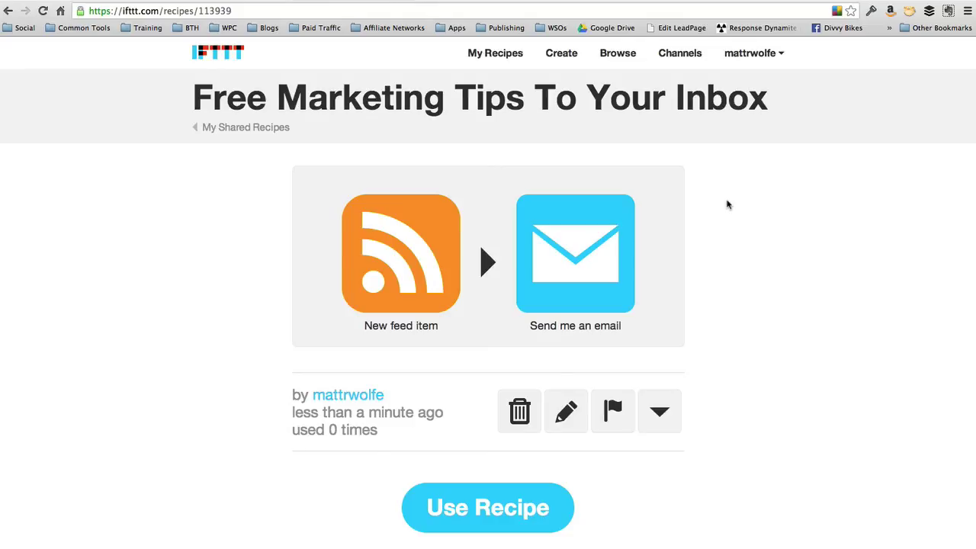
{"action": "left_click", "coordinate": [8, 11]}
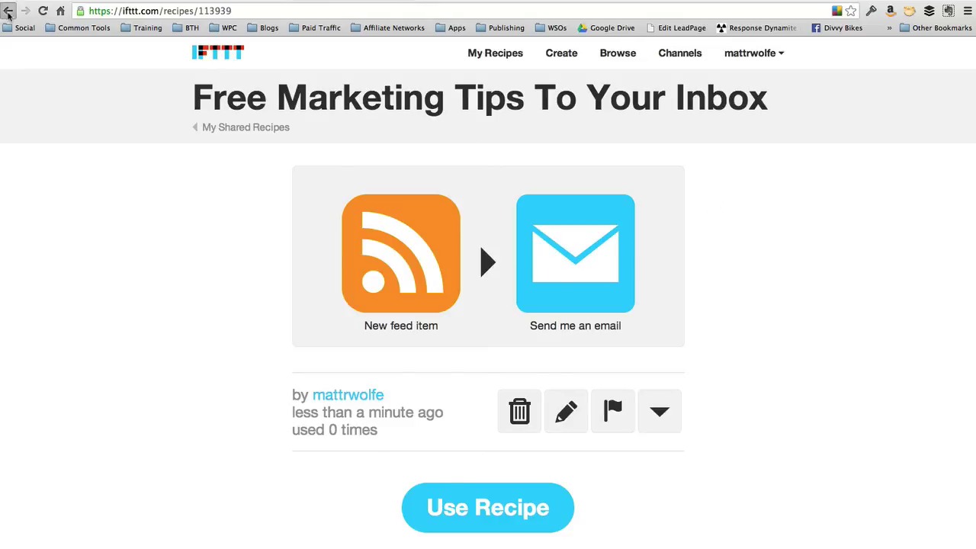